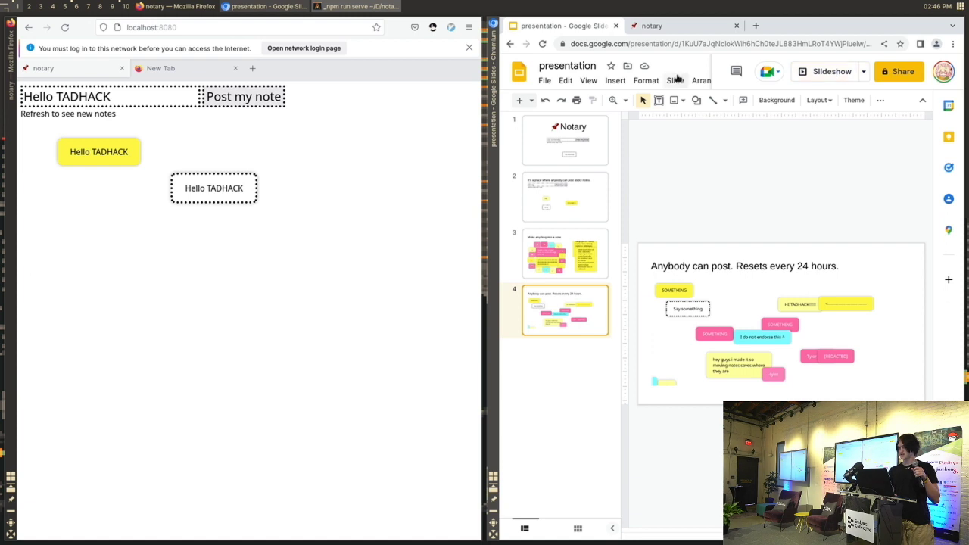
Start the slideshow from the Notary title slide.
left_click(599, 123)
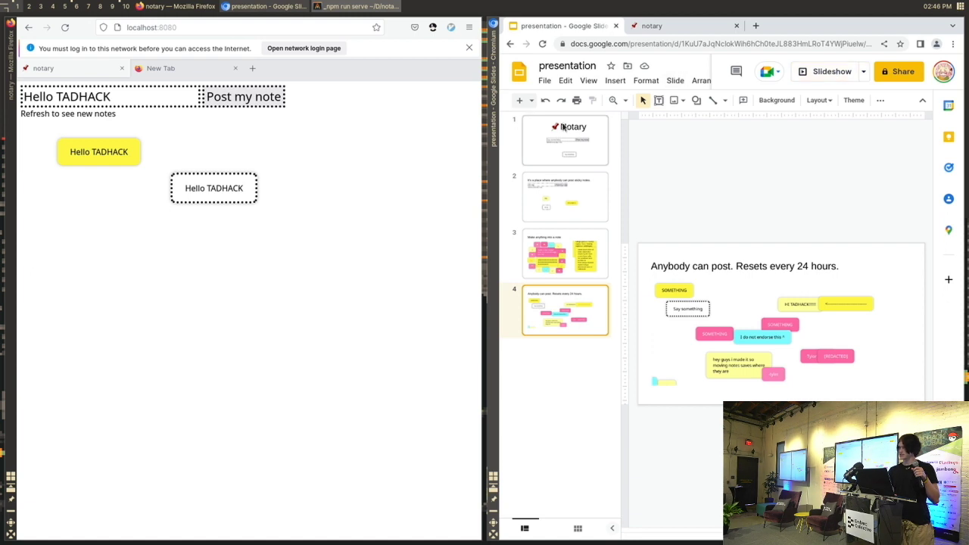
left_click(824, 71)
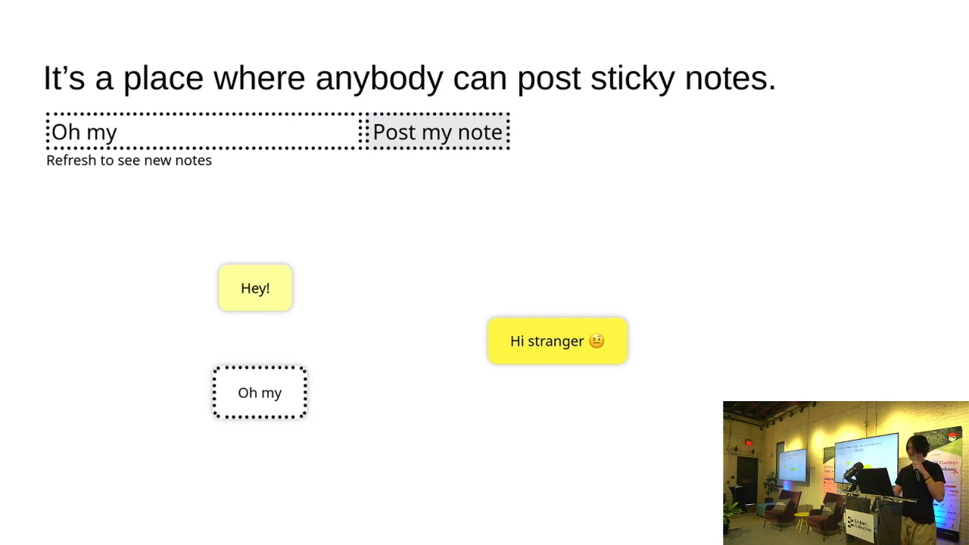
Advance two slides to 'Anybody can post. Resets every 24 hours.' and leave full screen.
key("Right")
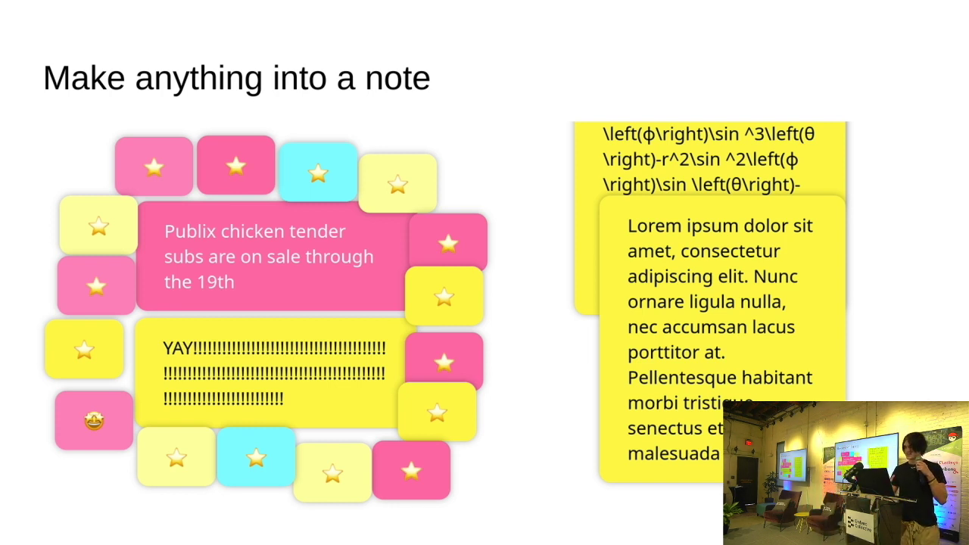
key("Right")
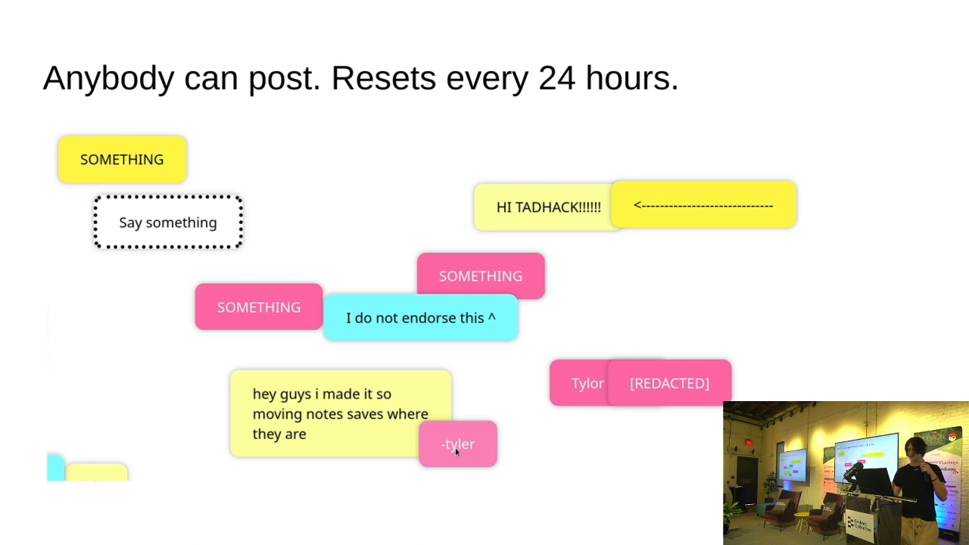
key("F11")
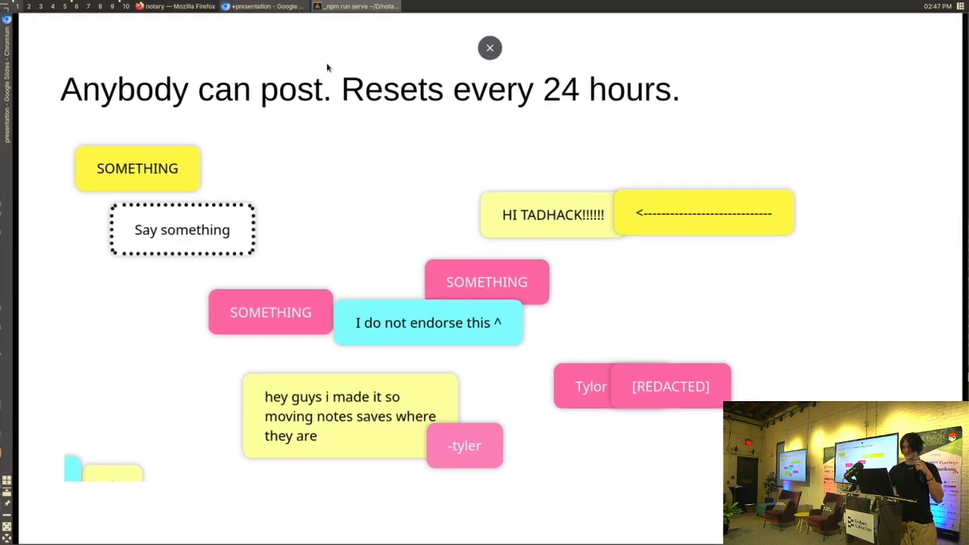
Exit the presentation and show the Notary board in Firefox and Chromium side by side.
left_click(489, 50)
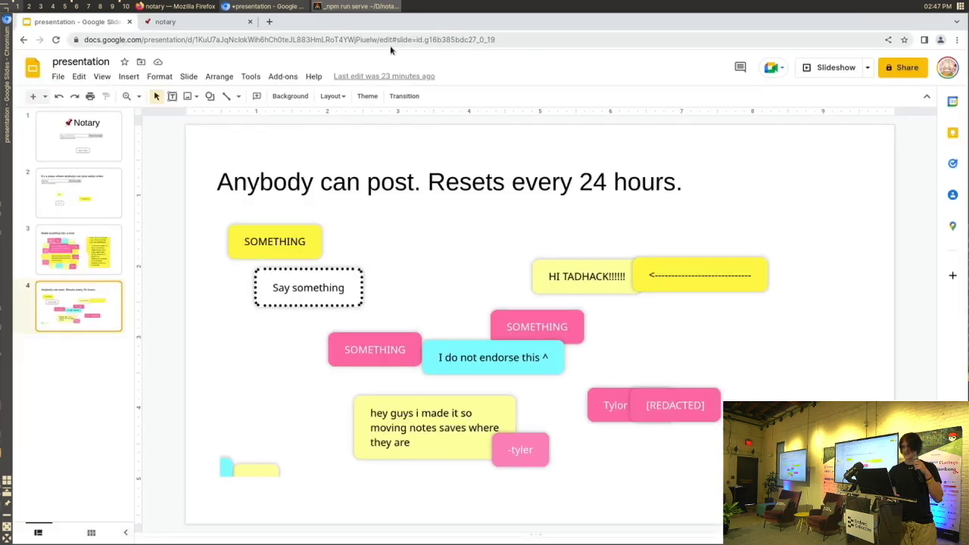
left_click(193, 23)
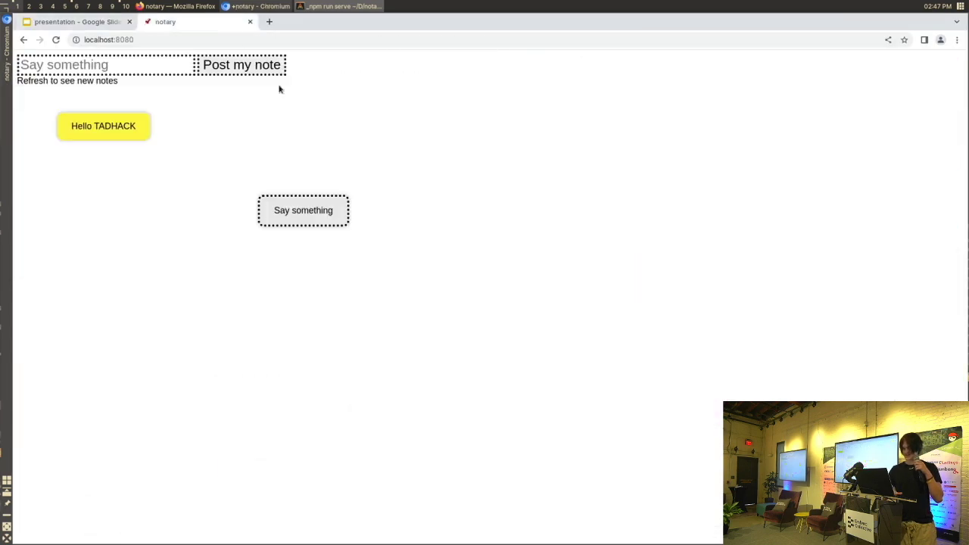
key("super+e")
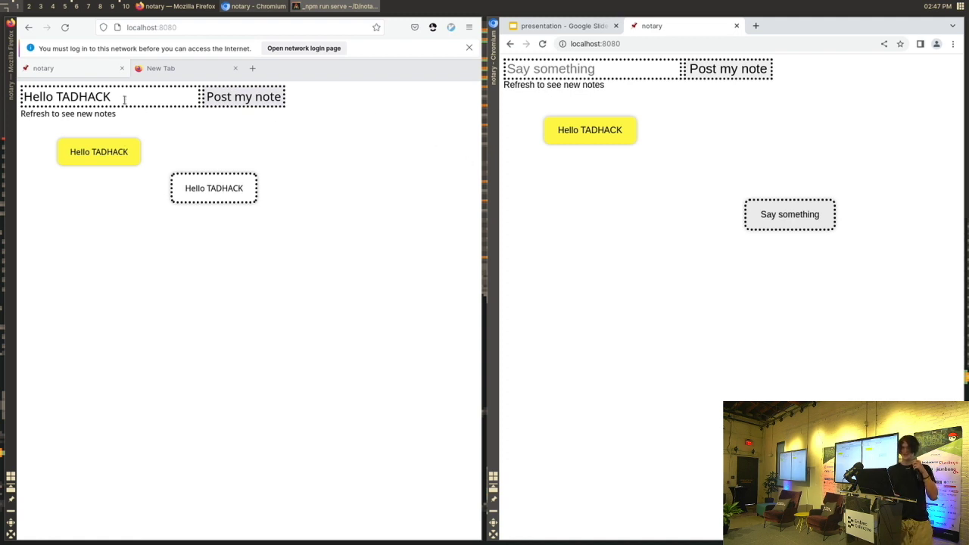
Move the Hello TADHACK draft note down-left and post it.
mouse_move(116, 96)
left_mouse_down()
mouse_move(26, 96)
mouse_move(111, 96)
left_mouse_up()
left_click(27, 96)
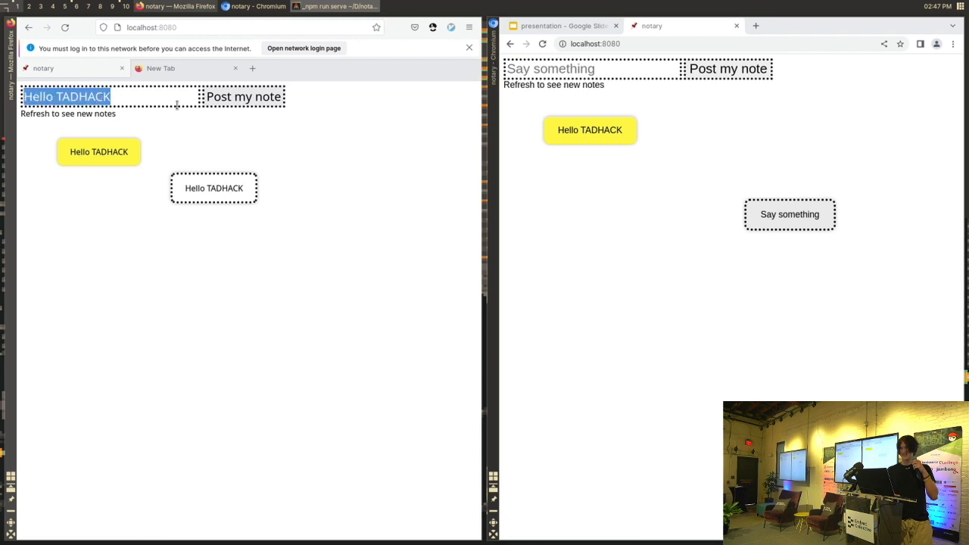
left_click(146, 96)
mouse_move(204, 183)
left_mouse_down()
mouse_move(264, 152)
mouse_move(210, 205)
mouse_move(176, 180)
mouse_move(174, 203)
mouse_move(279, 204)
left_mouse_up()
left_click(237, 100)
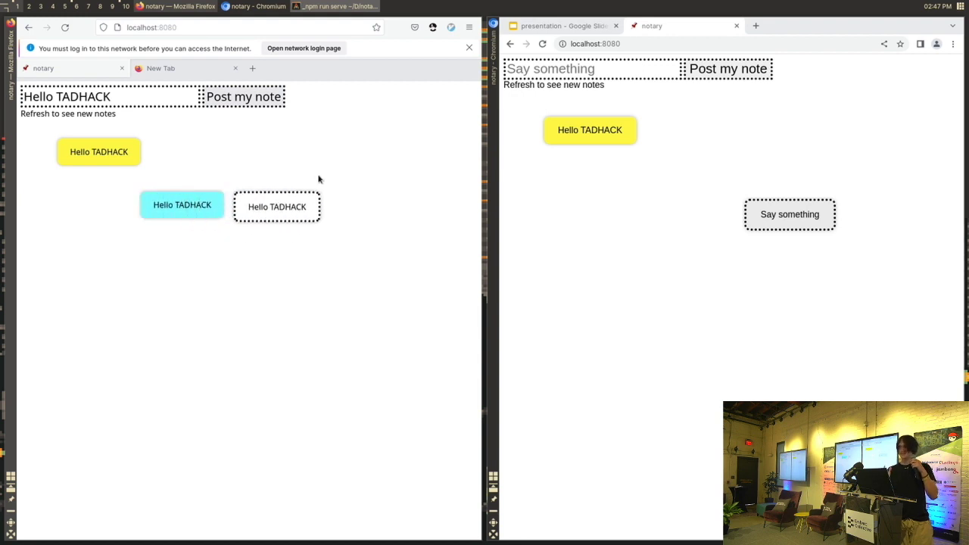
Post another Hello TADHACK note and spread the new cyan and pink notes lower on the board.
left_click(542, 44)
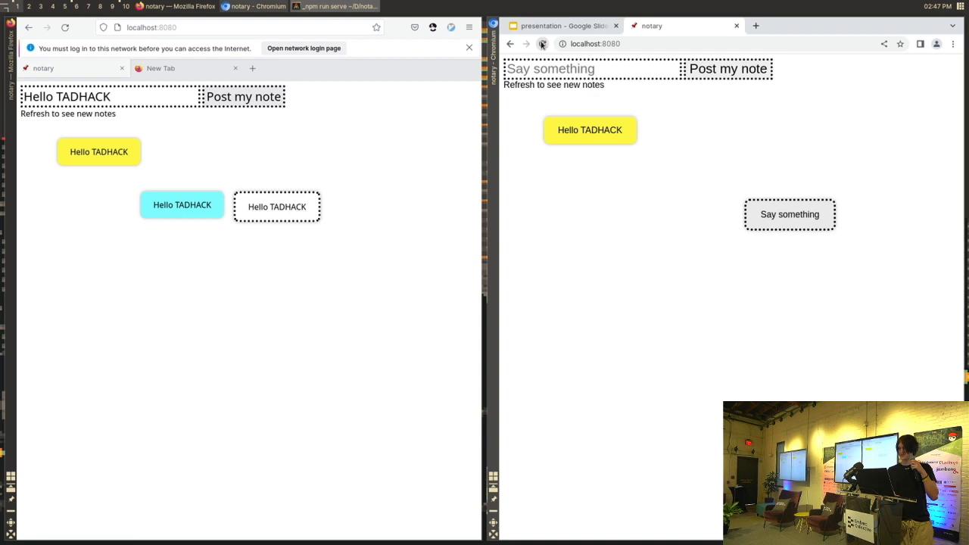
mouse_move(594, 166)
left_mouse_down()
mouse_move(577, 220)
mouse_move(648, 232)
mouse_move(626, 219)
left_mouse_up()
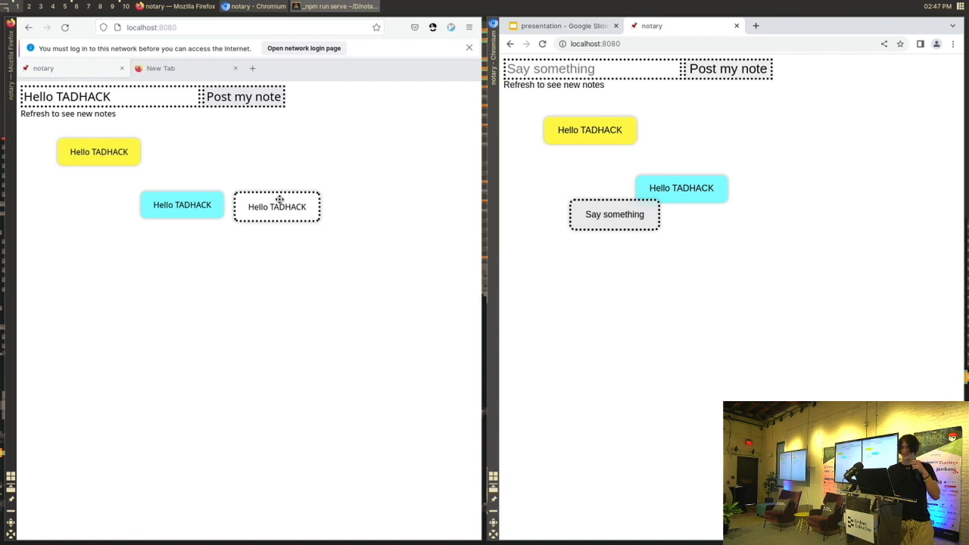
left_click(232, 97)
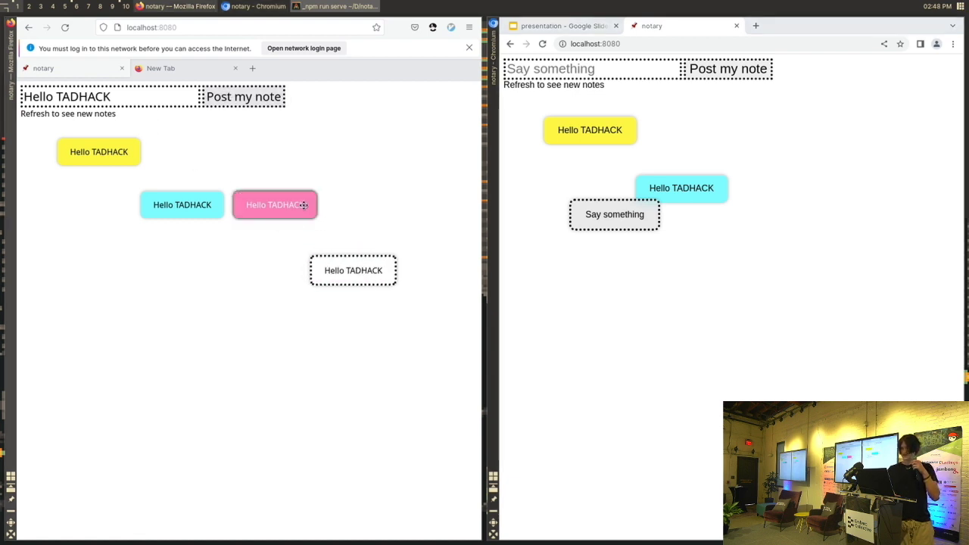
left_click_drag(303, 204, 266, 277)
left_click_drag(301, 205, 227, 240)
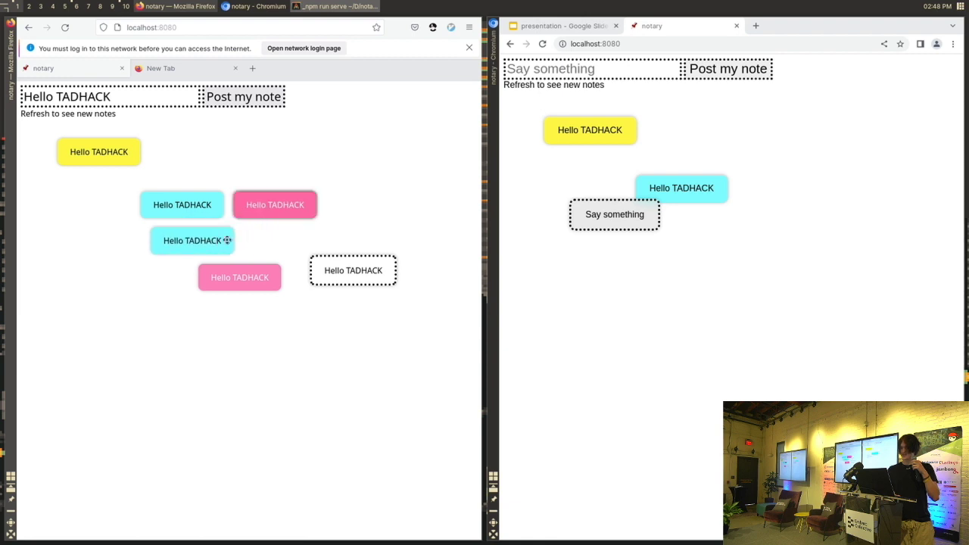
left_click_drag(259, 204, 134, 283)
left_click_drag(260, 202, 179, 318)
left_click_drag(266, 206, 274, 308)
Reload both browsers and drag the cyan notes and drafts so both boards match.
left_click(65, 27)
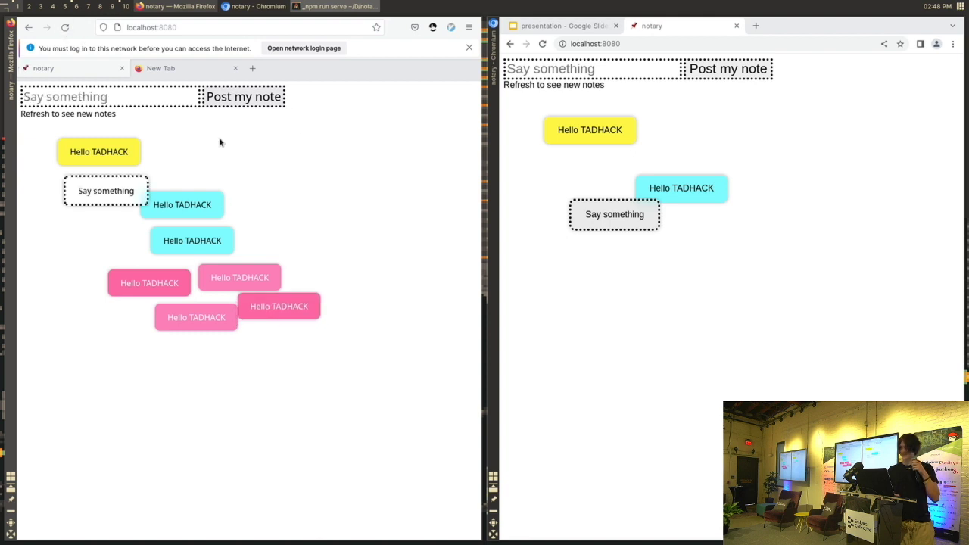
left_click_drag(114, 186, 200, 160)
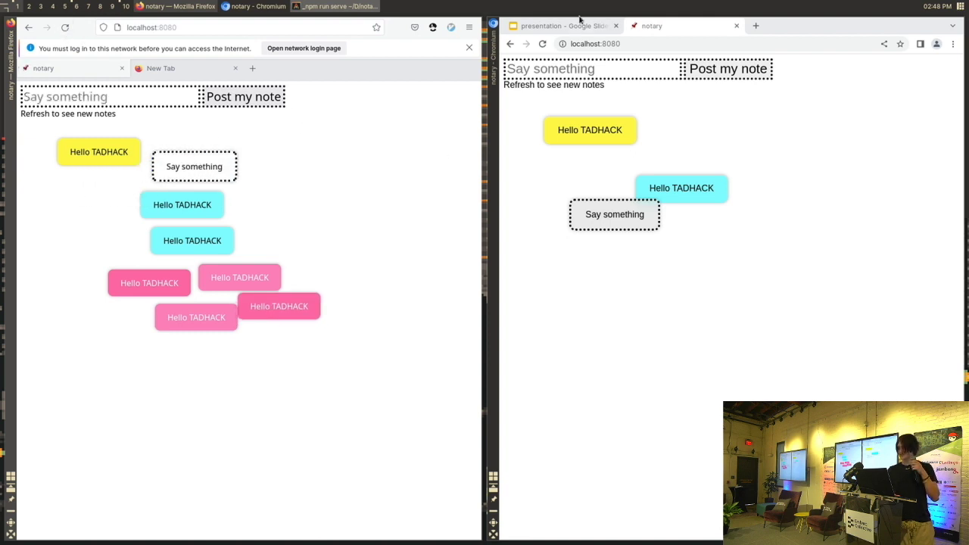
left_click(542, 44)
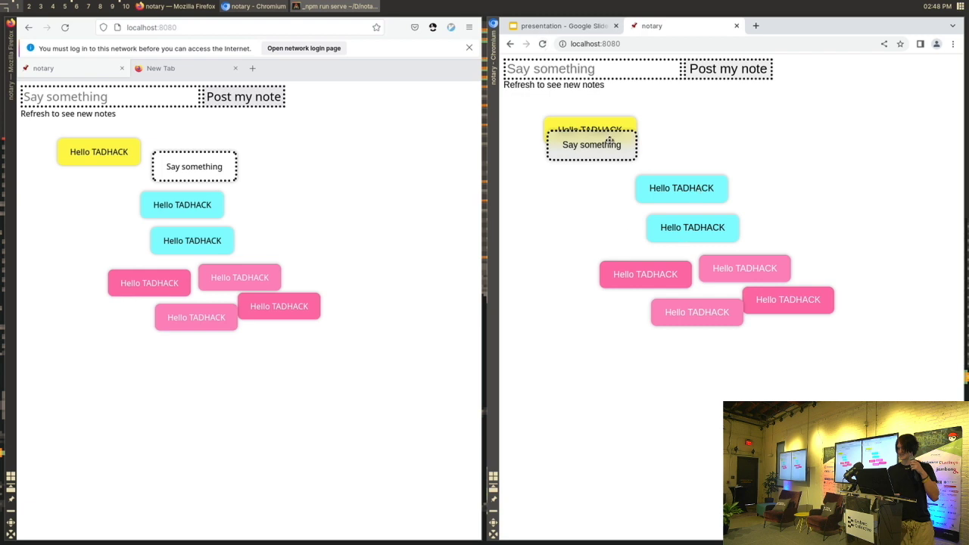
left_click_drag(607, 141, 534, 180)
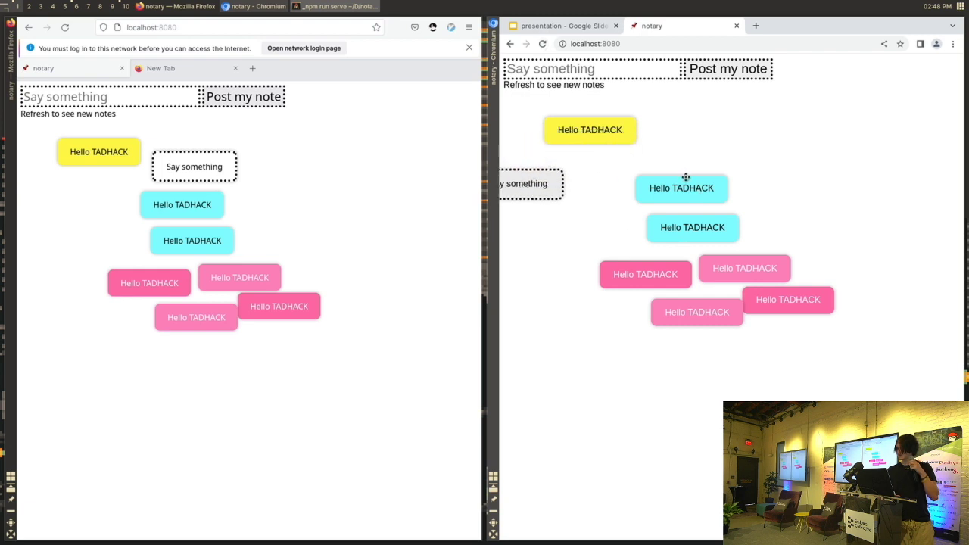
left_click_drag(686, 177, 734, 144)
left_click_drag(695, 217, 813, 148)
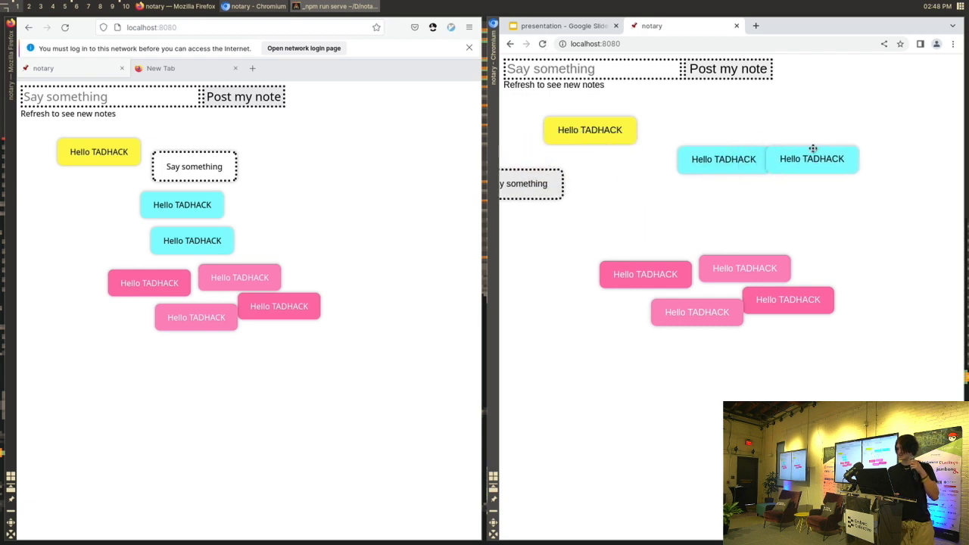
left_click(65, 28)
left_click_drag(127, 147, 94, 209)
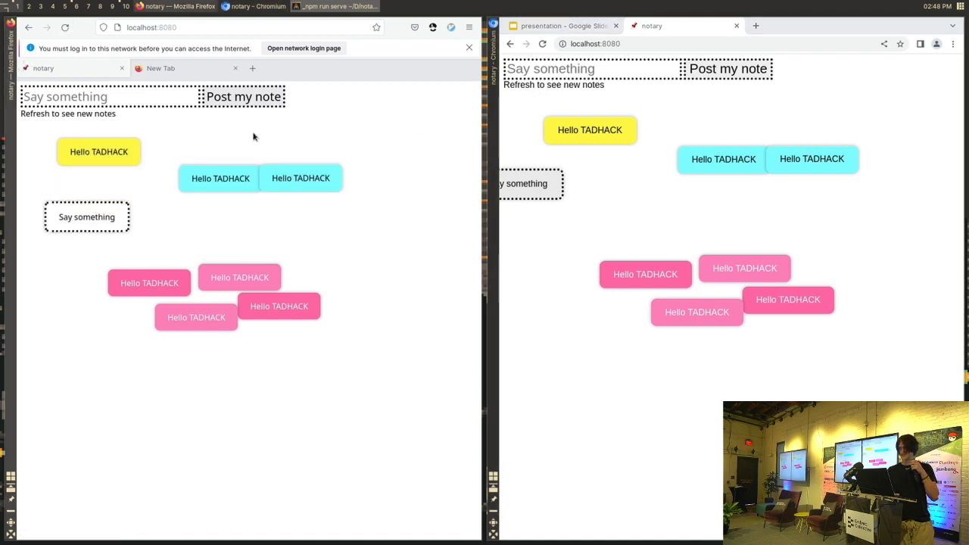
Switch to workspace 6 showing the crowded public Notary board full-screen in Firefox.
left_click(76, 6)
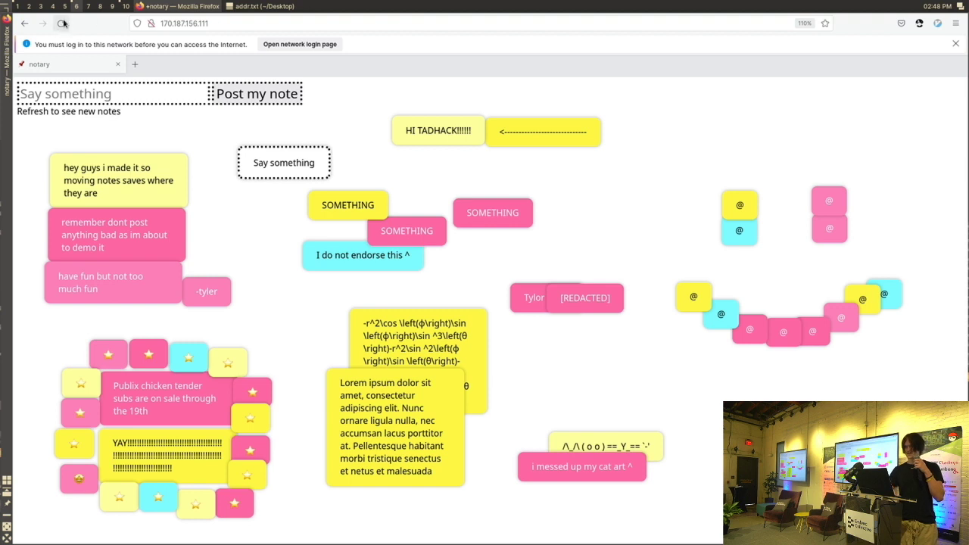
Pass the guest portal and load Notary at 170.187.156.111 using the address copied from addr.txt.
left_click(63, 24)
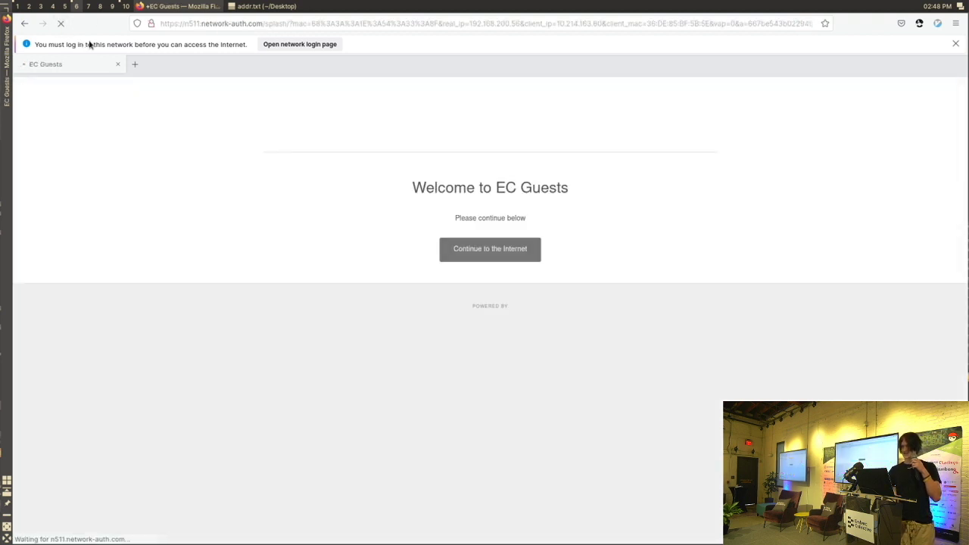
left_click(485, 255)
key("alt+Tab")
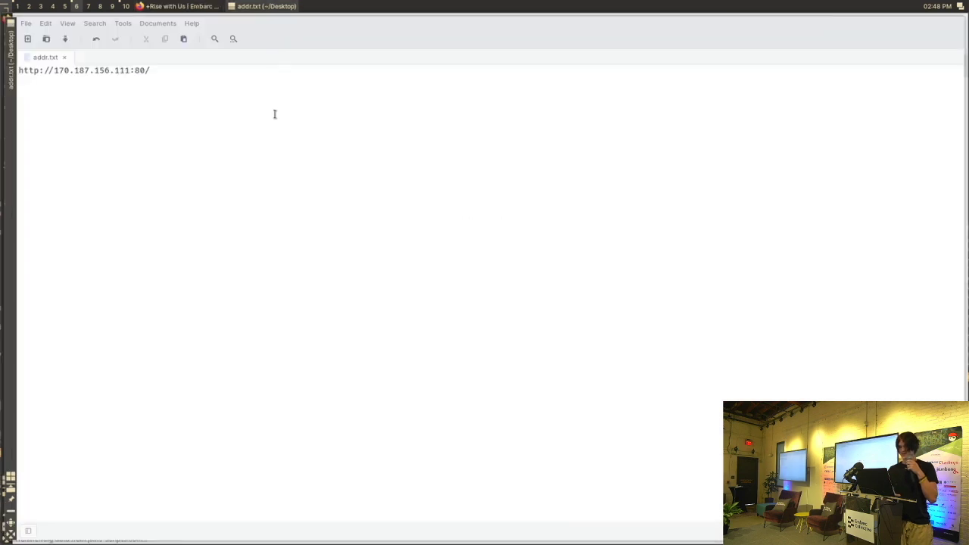
key("ctrl+a")
key("ctrl+c")
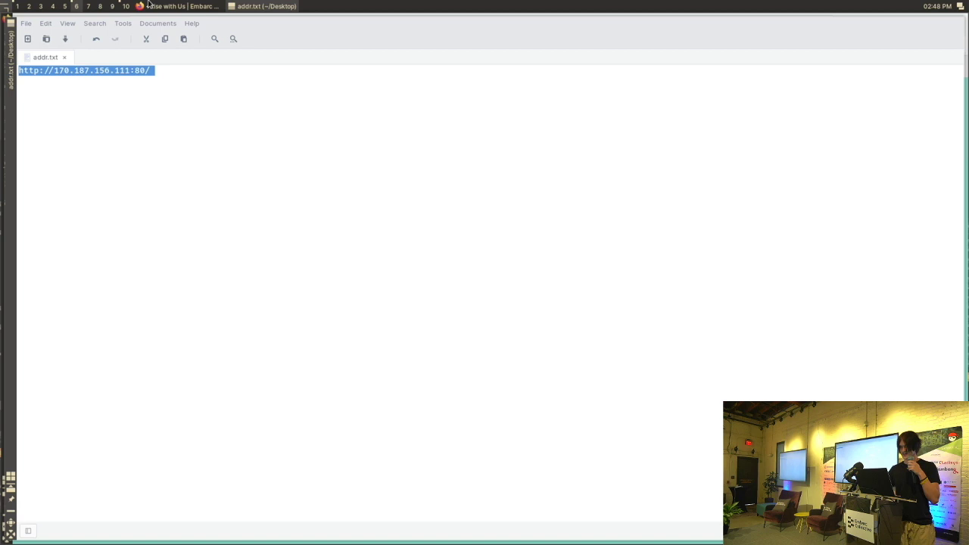
left_click(149, 4)
left_click(193, 23)
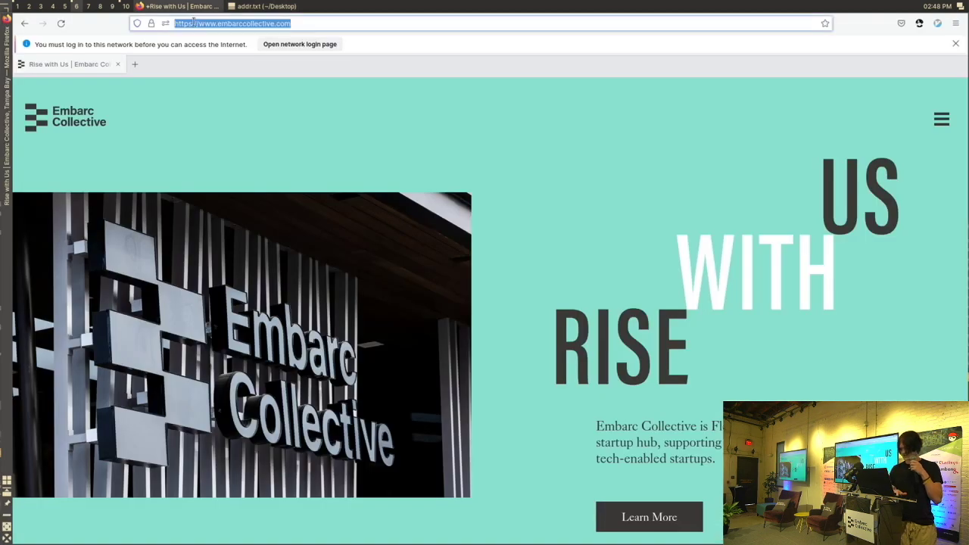
key("ctrl+v")
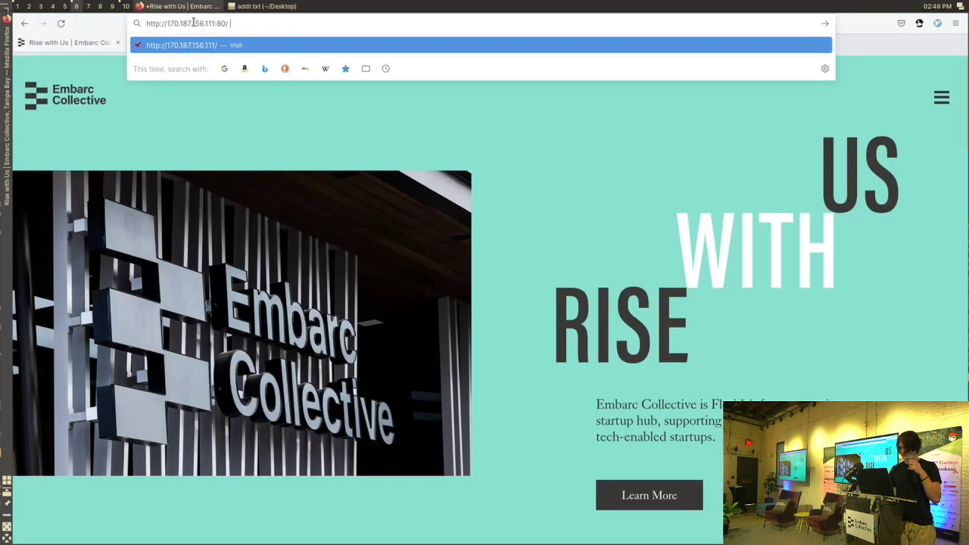
key("Return")
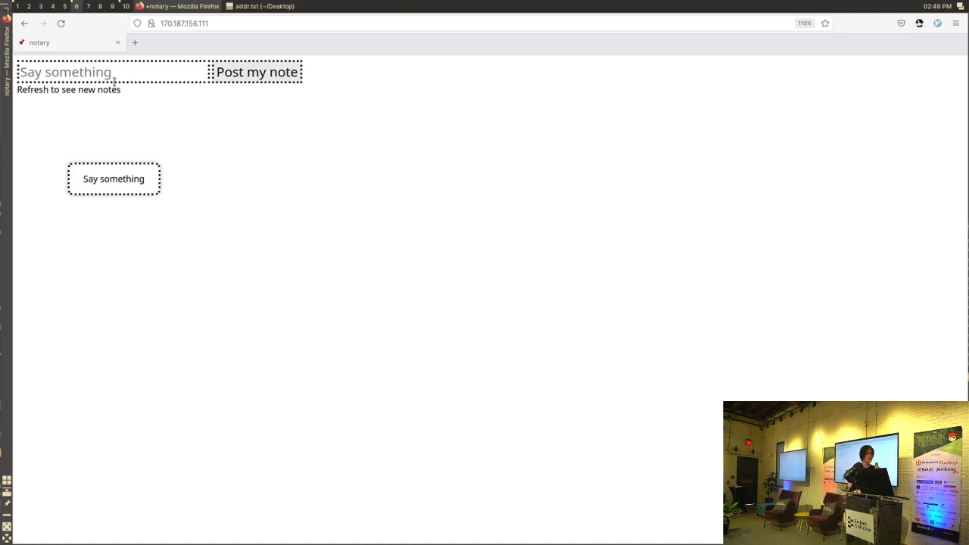
Bring addr.txt to the front and enlarge the address text.
left_click(264, 5)
left_click(251, 5)
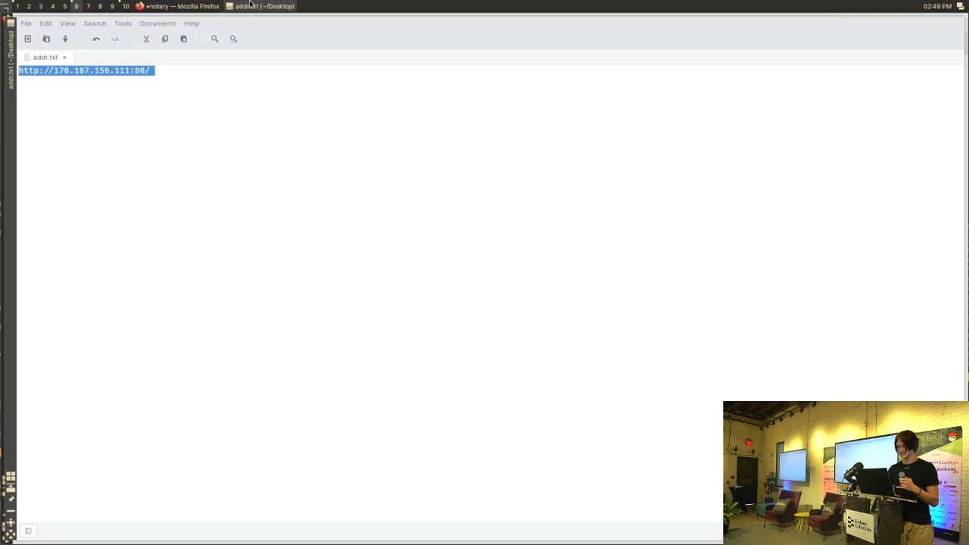
key("ctrl+plus")
key("ctrl+plus")
key("ctrl+plus")
left_click(350, 145)
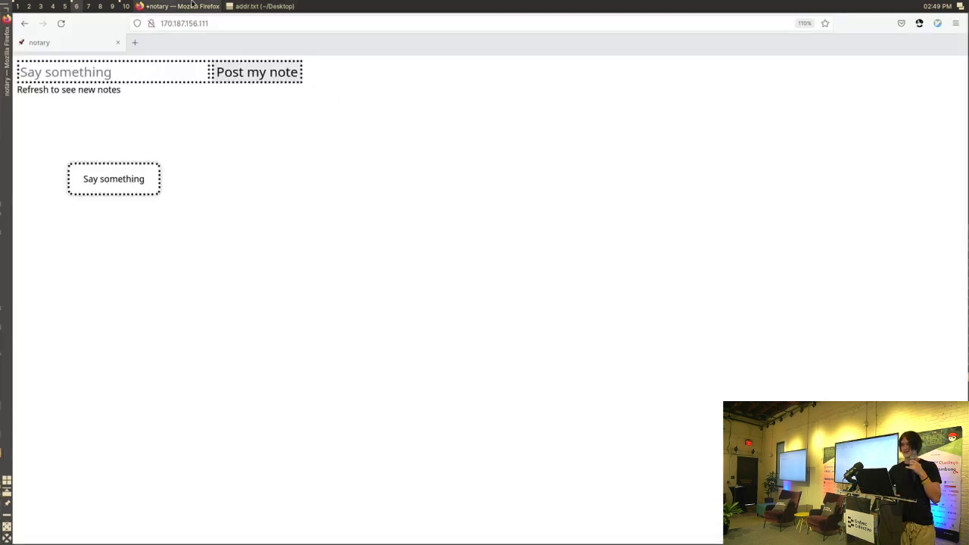
Post a 'hi' note and move the preview note off it.
type("hi")
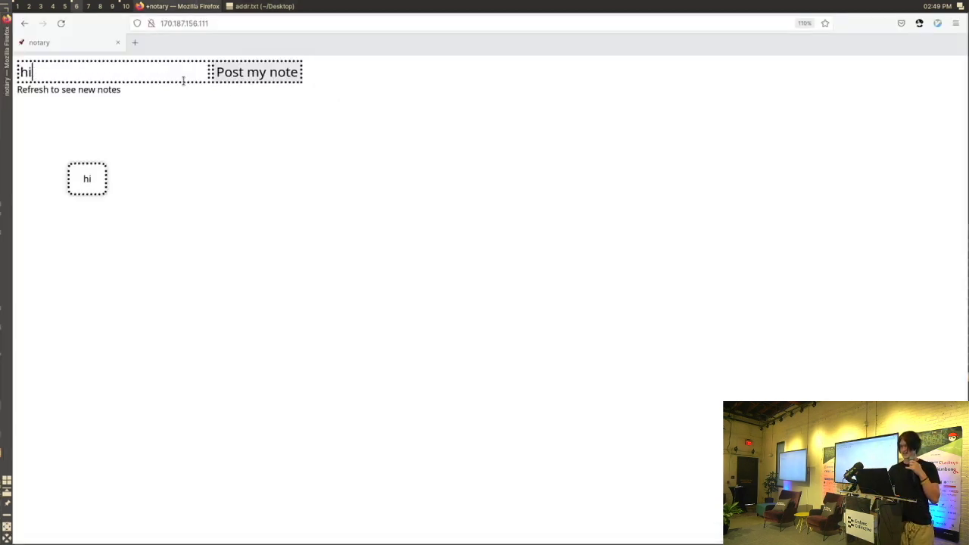
left_click(251, 79)
left_click_drag(86, 170, 159, 209)
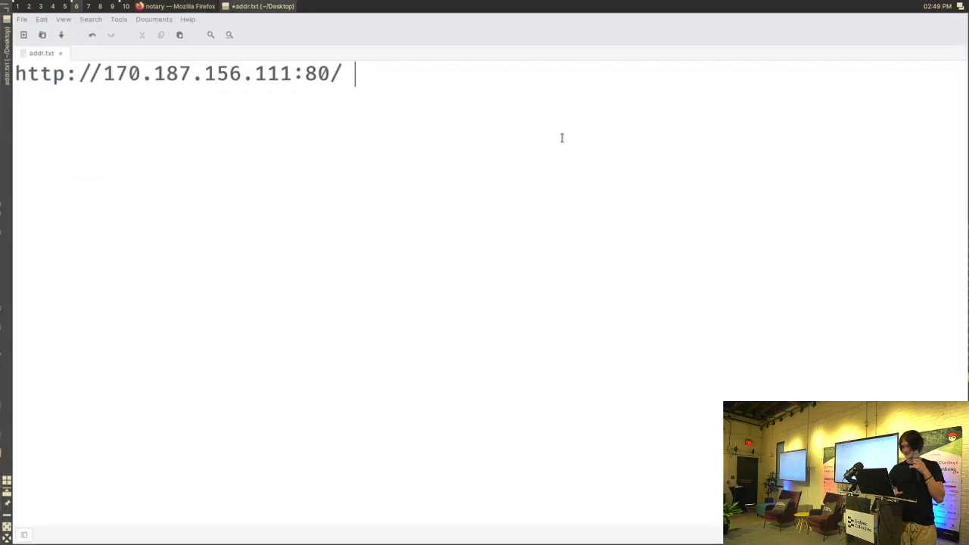
Tile the enlarged addr.txt editor to the right half with Super+Right.
key("super+Right")
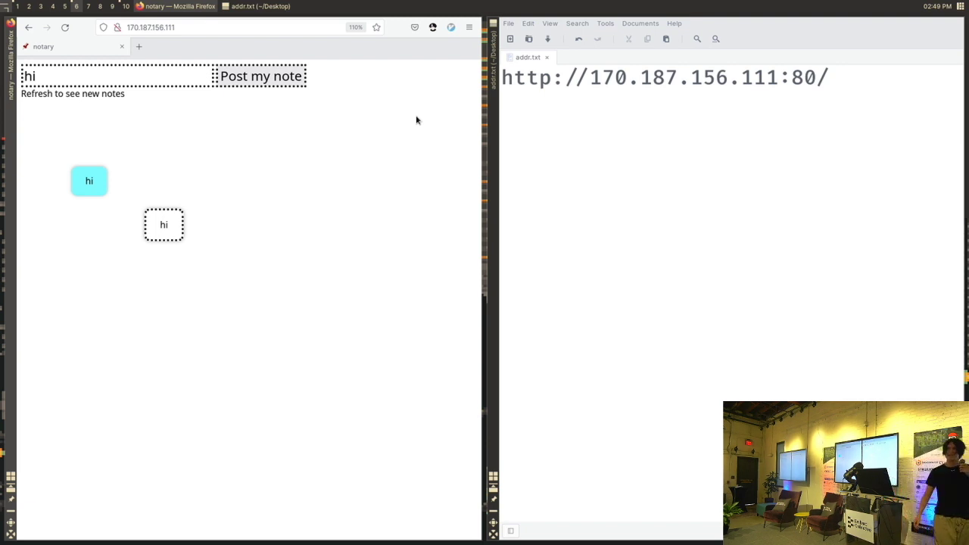
Replace 'hi' with '---------- Questions ---------' and post it as a header note.
left_click(183, 68)
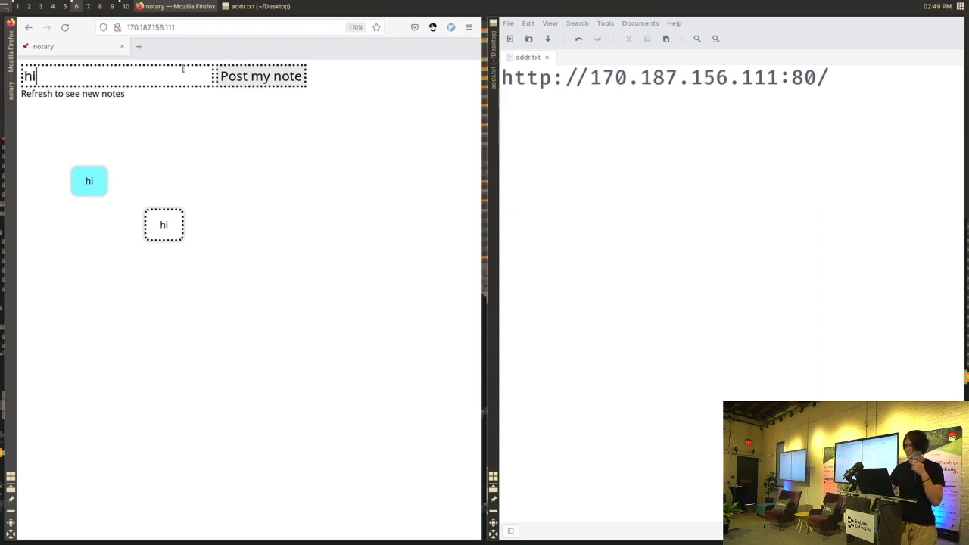
key("ctrl+a")
key("BackSpace")
type("--------------------")
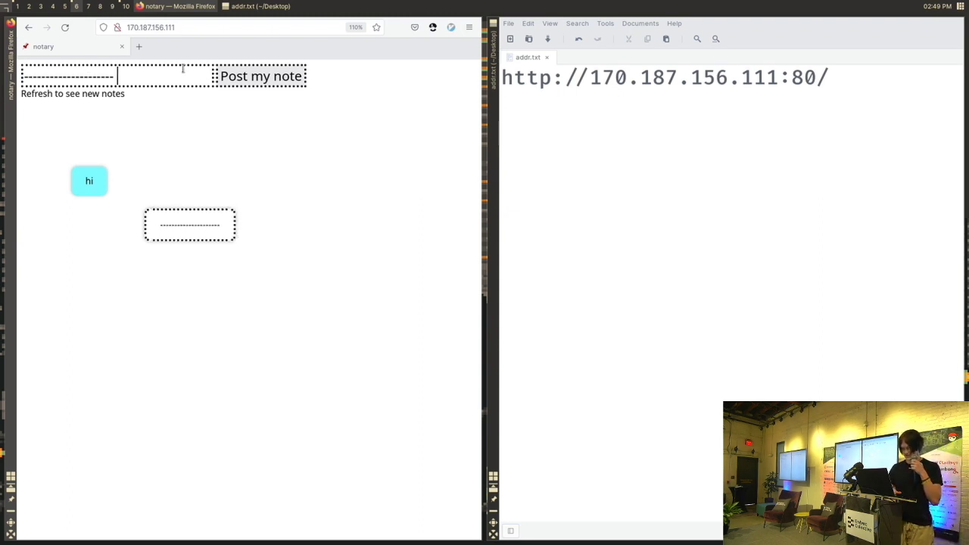
type(" QZ")
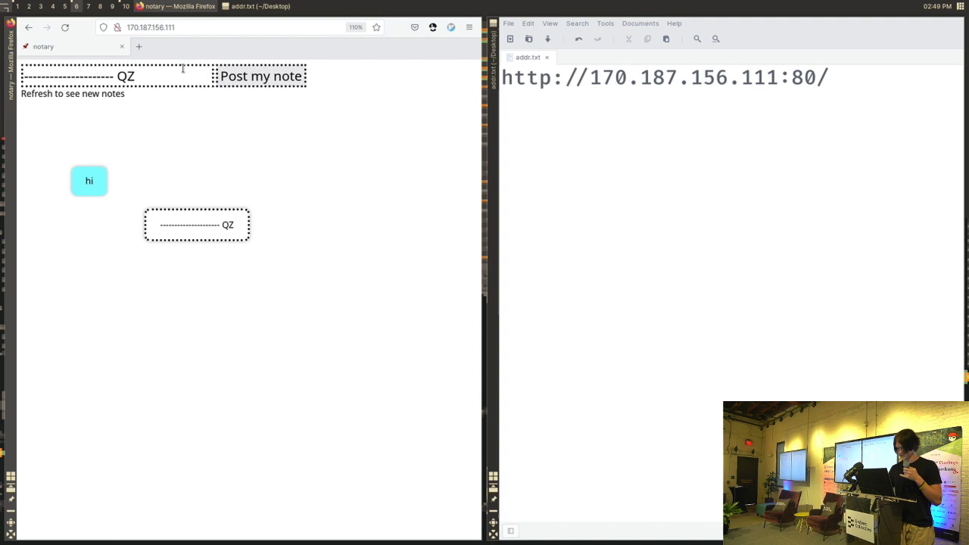
key("BackSpace")
type("u")
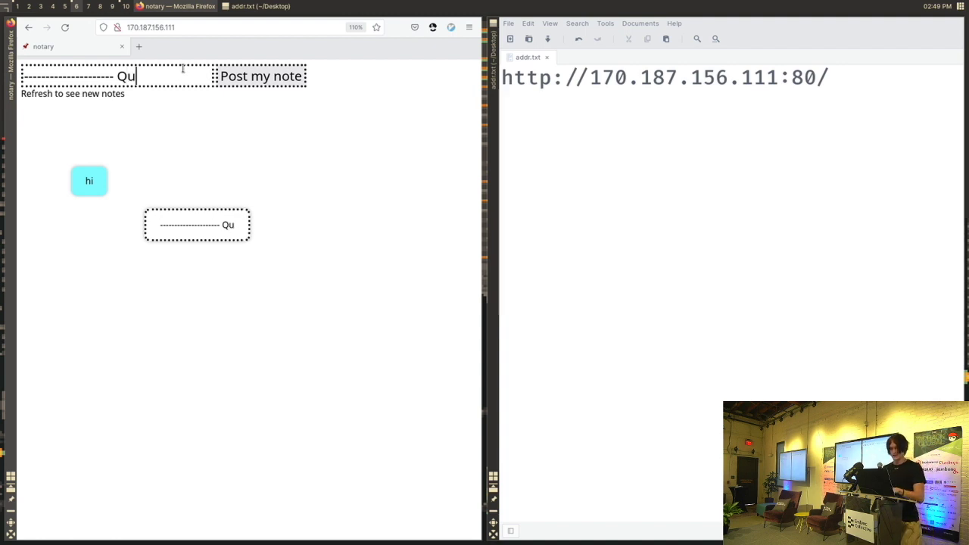
type("estio")
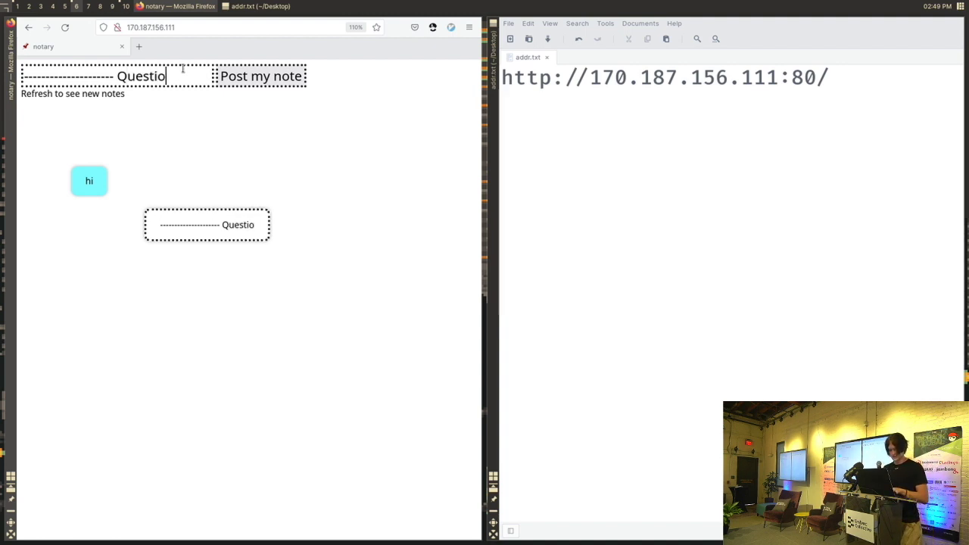
type("ns ---------")
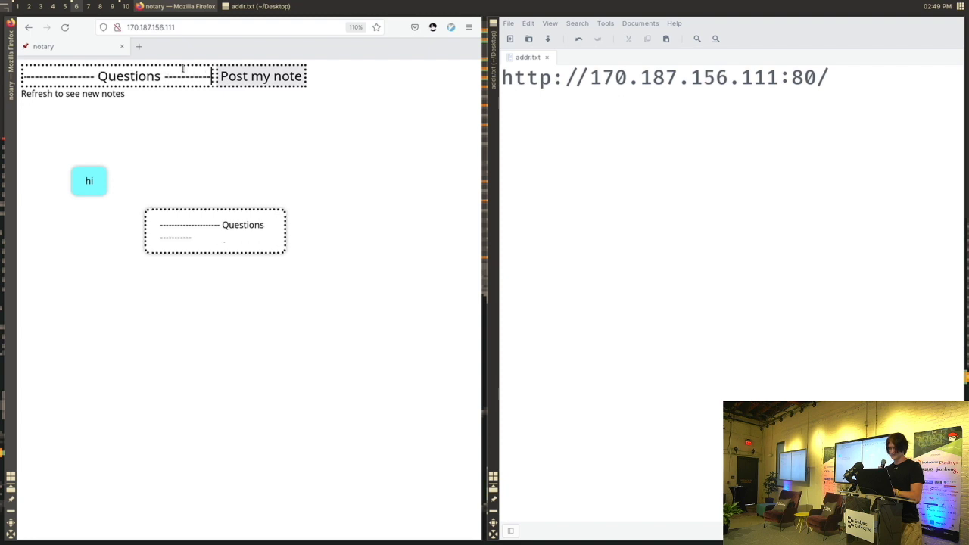
type("-----------")
key("BackSpace")
key("BackSpace")
key("BackSpace")
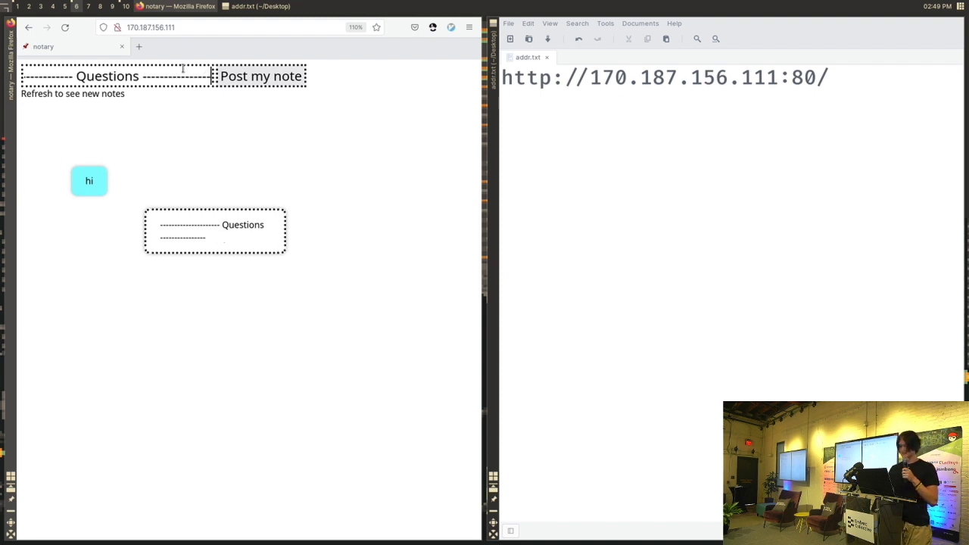
key("BackSpace")
key("BackSpace")
key("BackSpace")
key("BackSpace")
key("BackSpace")
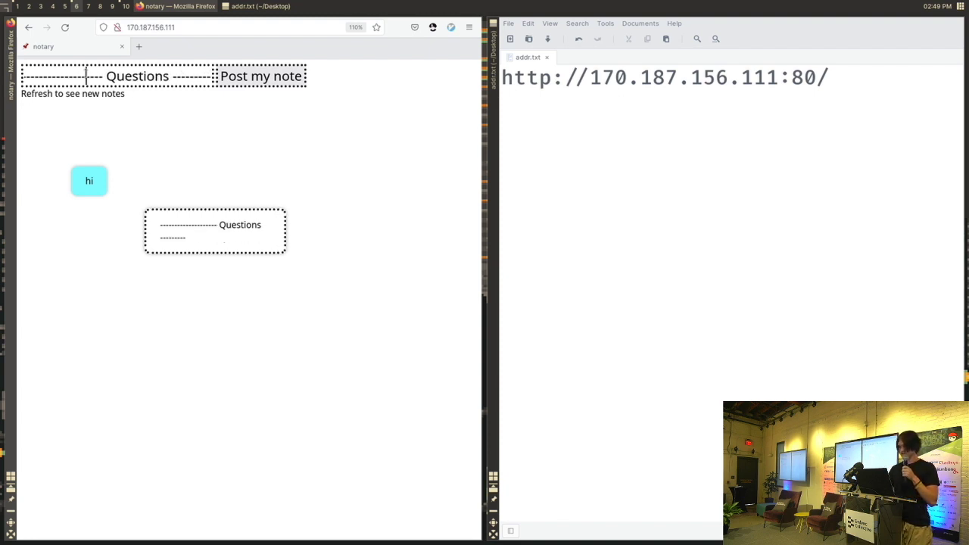
key("BackSpace")
key("BackSpace")
key("BackSpace")
key("BackSpace")
key("BackSpace")
key("BackSpace")
type("--")
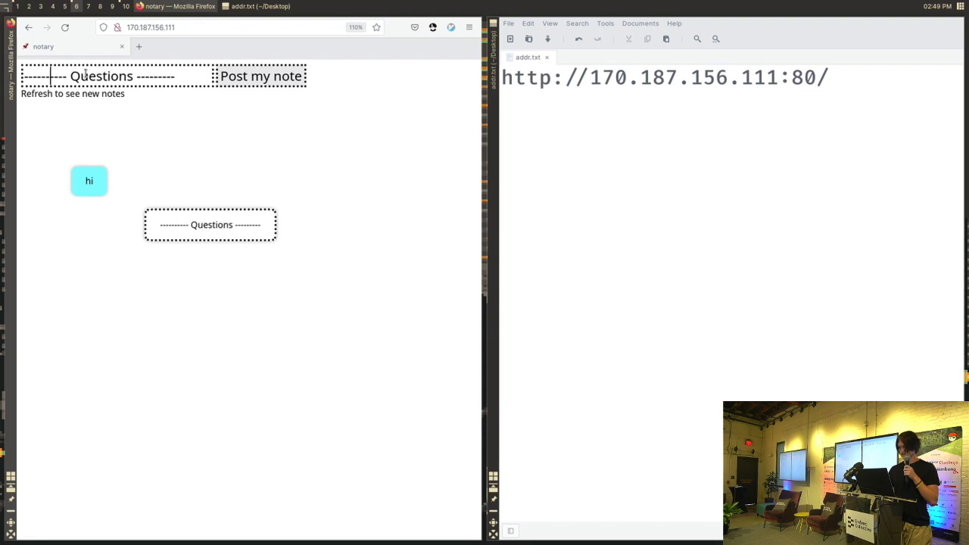
left_click(260, 76)
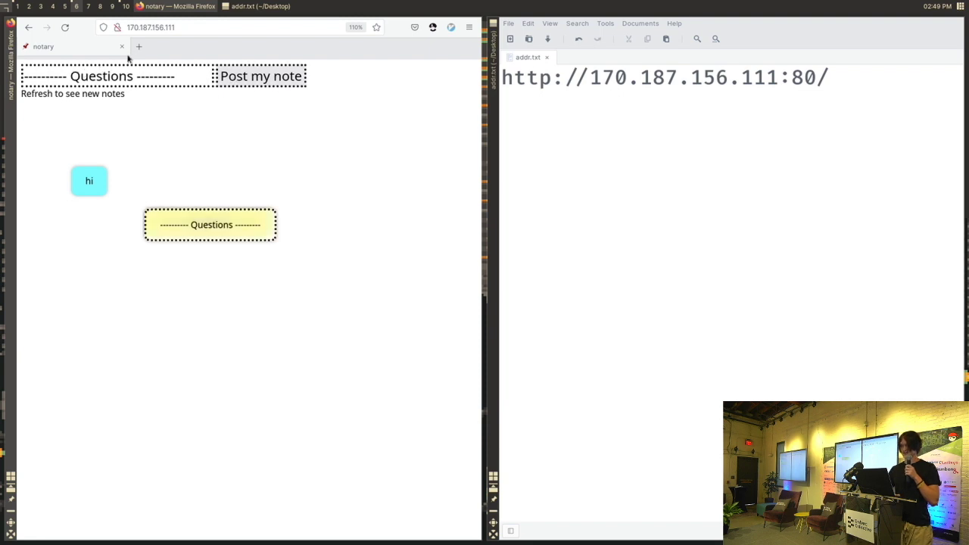
Reload the board, move 'I'm not first!' aside and 'IM FIRST' below the Questions header.
left_click(68, 25)
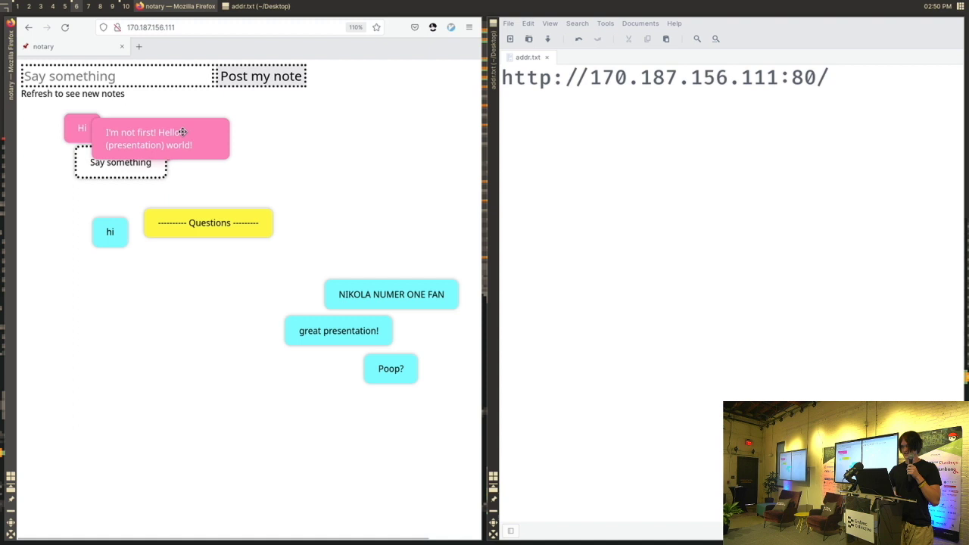
left_click_drag(184, 130, 346, 129)
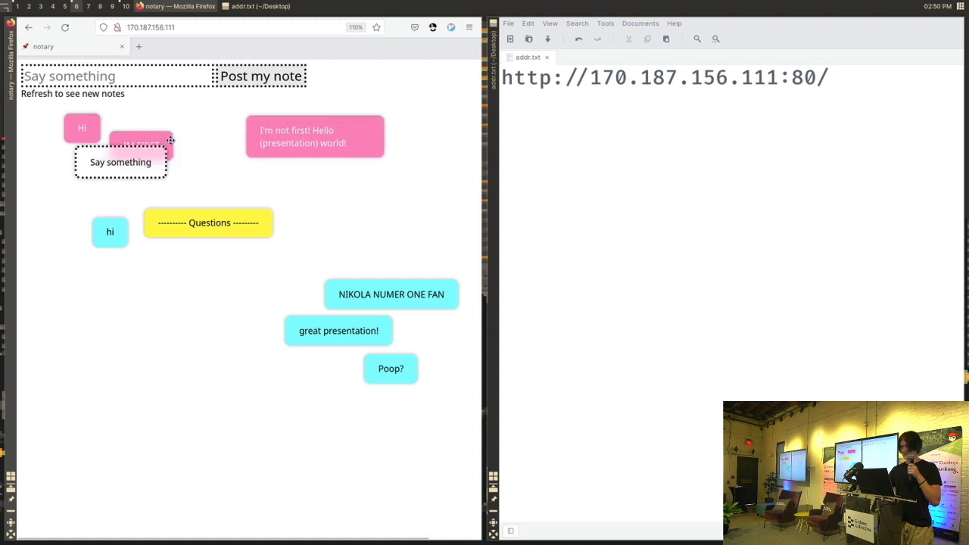
mouse_move(147, 132)
left_mouse_down()
mouse_move(201, 155)
mouse_move(187, 249)
left_mouse_up()
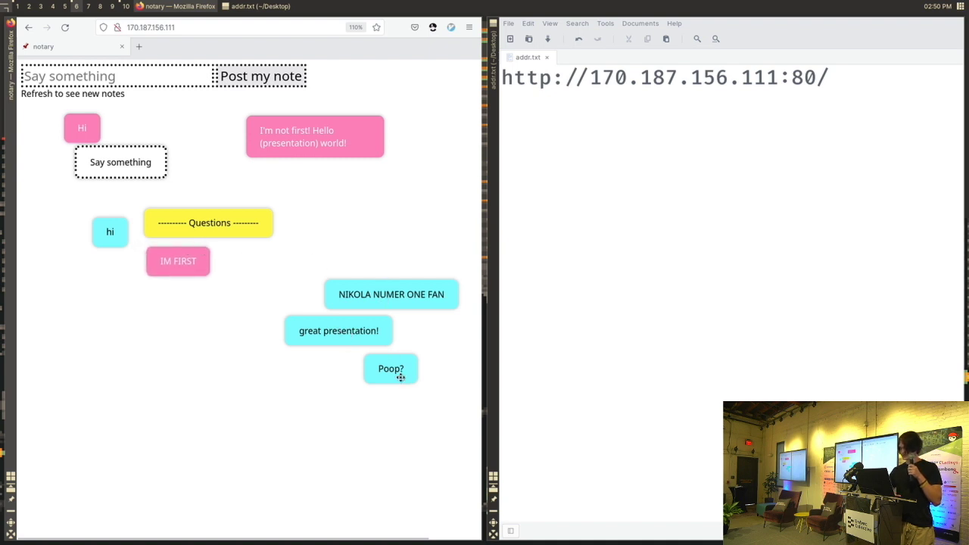
left_click_drag(399, 372, 396, 372)
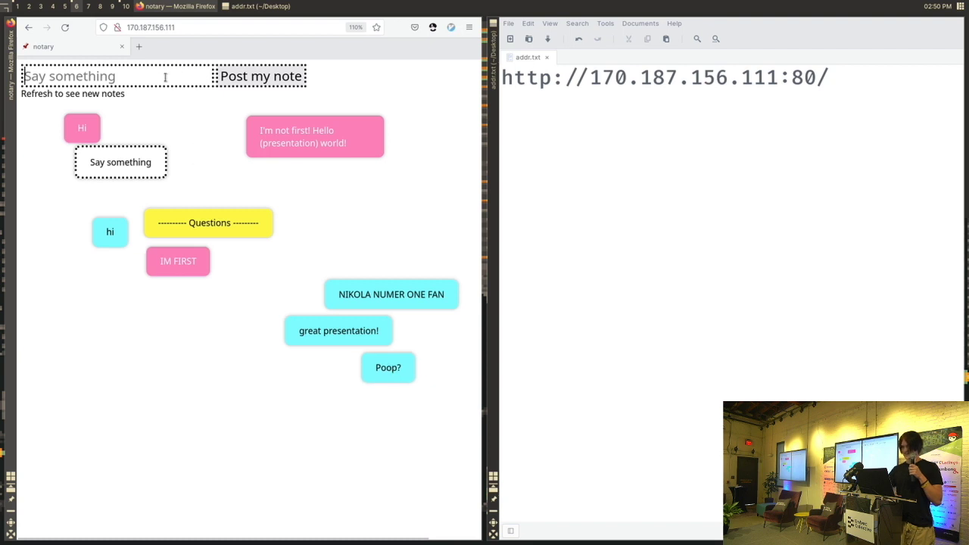
Post a 'censored' note placed over the Poop? note at the lower right.
type("ce")
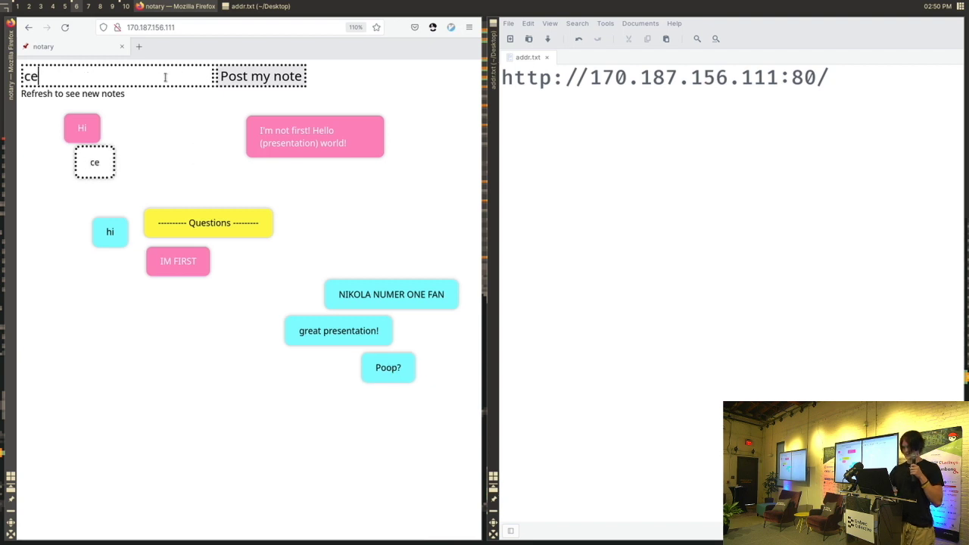
type("nsored")
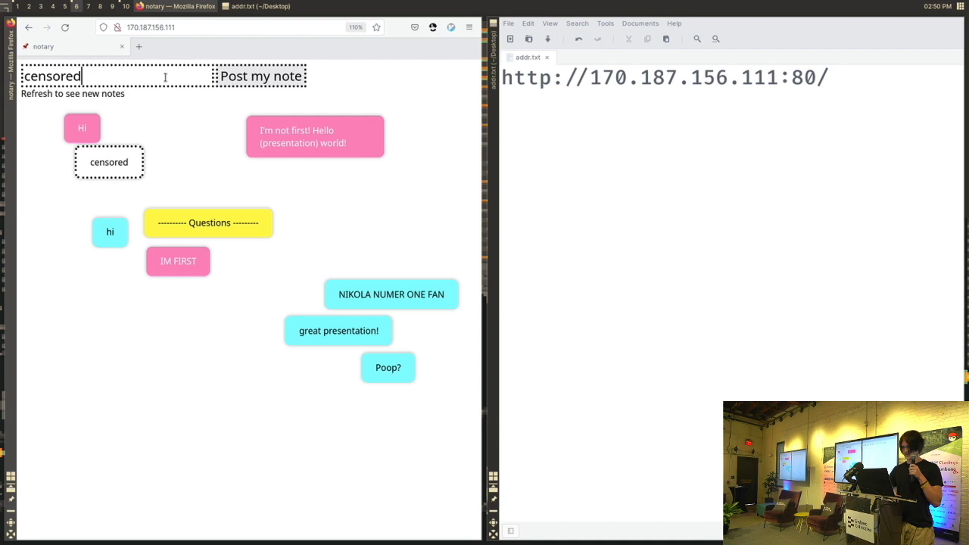
mouse_move(123, 146)
left_mouse_down()
mouse_move(392, 364)
mouse_move(404, 362)
left_mouse_up()
left_click(278, 84)
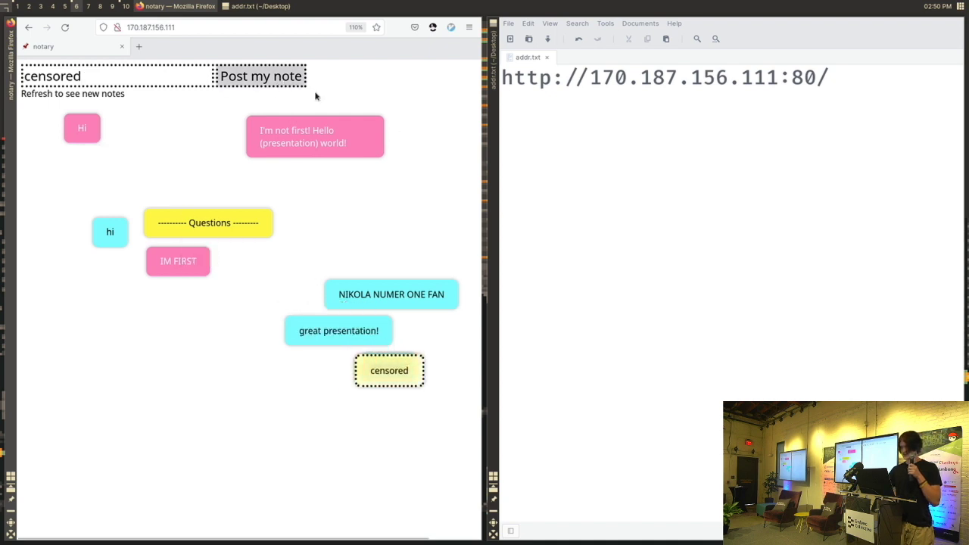
Reload the board and pull apart the grrrr, Welcome To TADHack, draft, Questions? and W00t!!! notes.
left_click(65, 27)
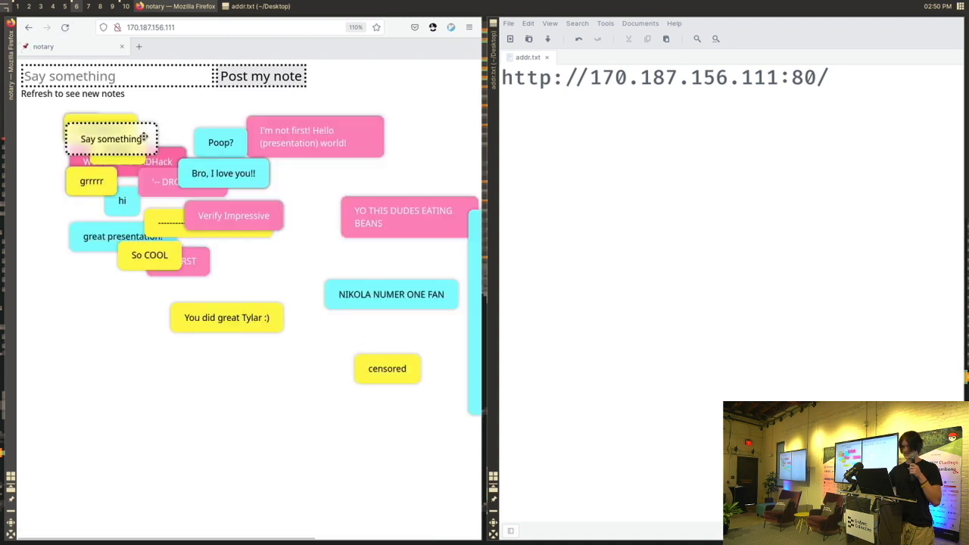
mouse_move(109, 184)
left_mouse_down()
mouse_move(90, 290)
mouse_move(105, 319)
left_mouse_up()
left_click_drag(84, 170, 132, 349)
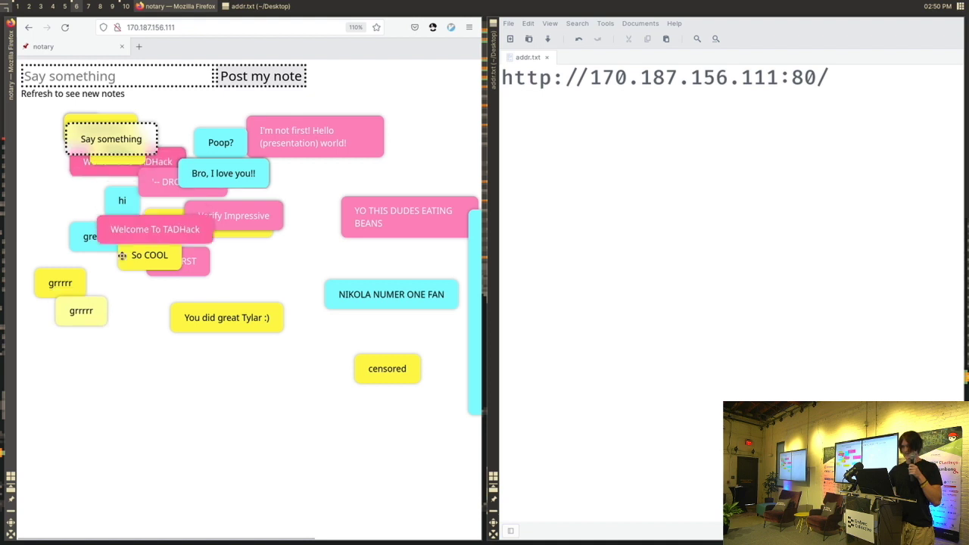
left_click_drag(113, 140, 185, 112)
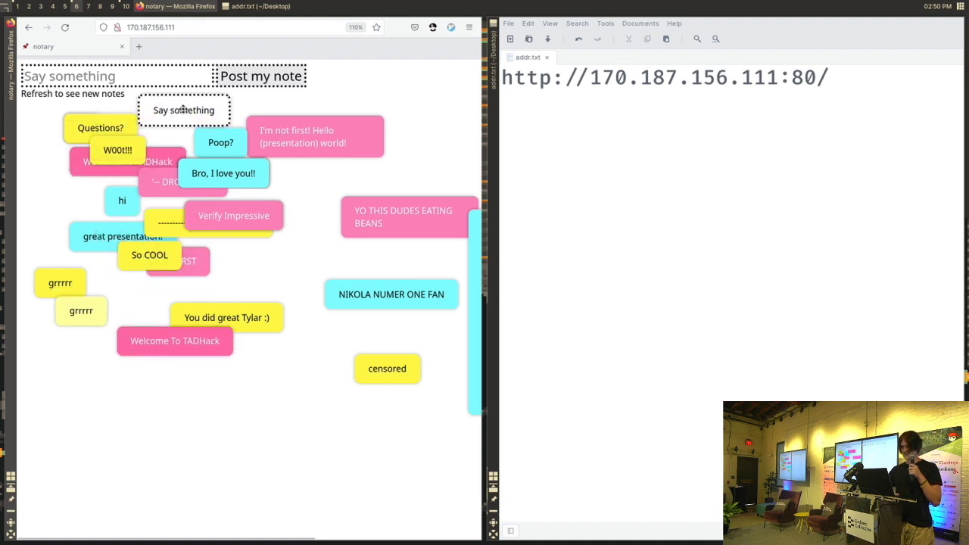
left_click_drag(105, 126, 75, 193)
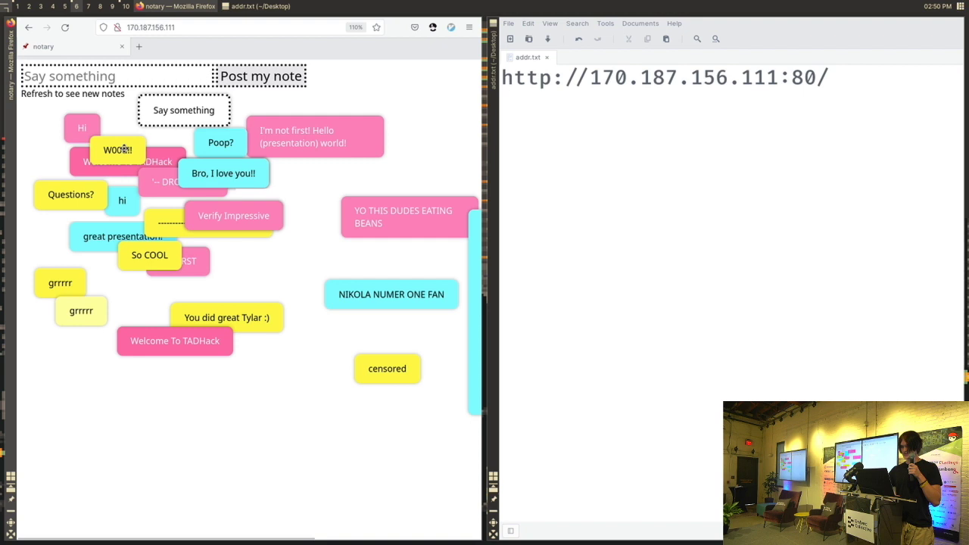
mouse_move(141, 144)
left_mouse_down()
mouse_move(171, 149)
mouse_move(409, 114)
left_mouse_up()
Lay the vertical WelcomeToTADHack and Badwords notes out horizontally, then reload for new notes.
scroll(277, 203, "right", 3)
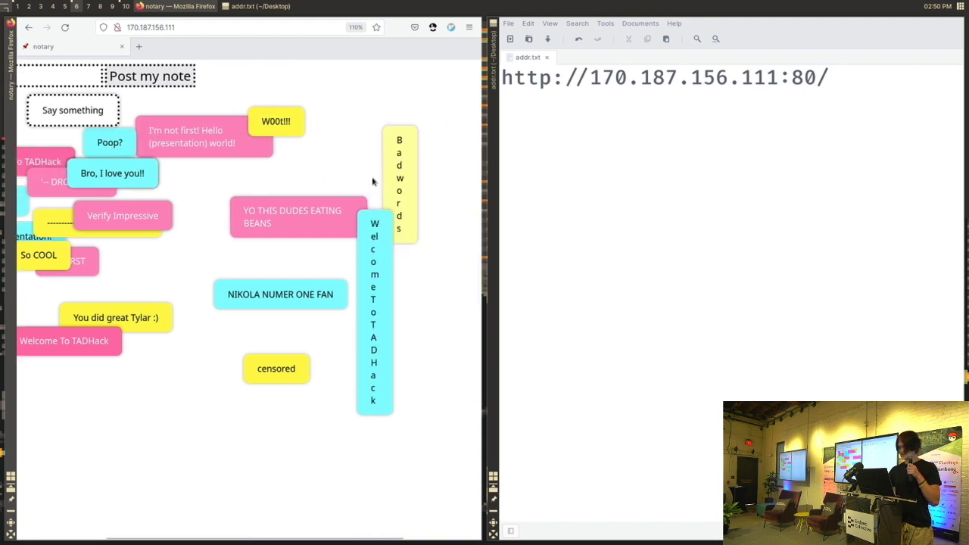
left_click_drag(363, 221, 161, 333)
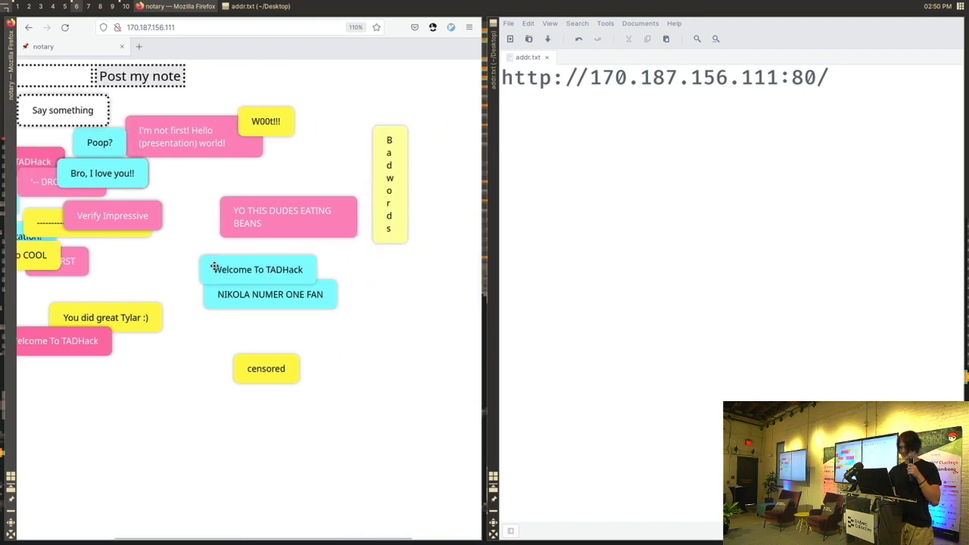
left_click_drag(396, 156, 229, 258)
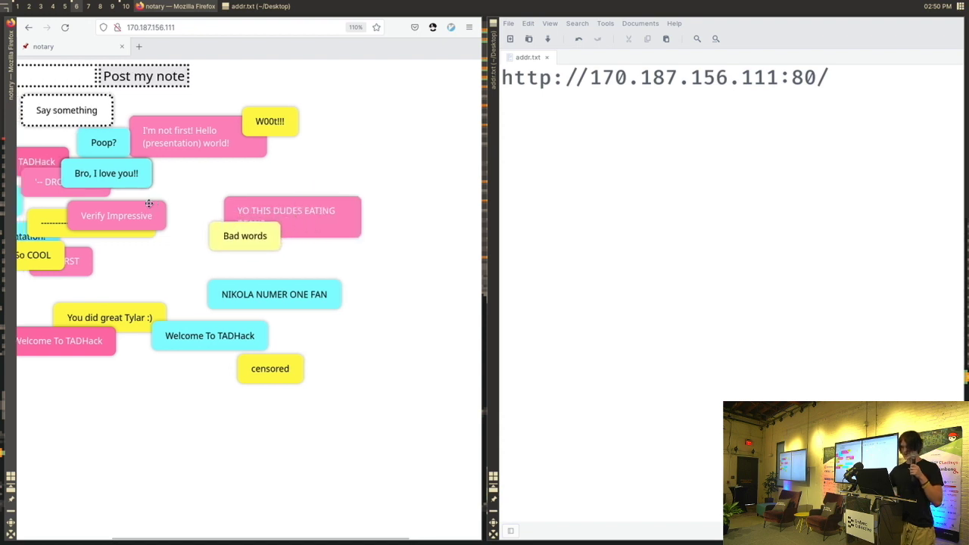
left_click(65, 27)
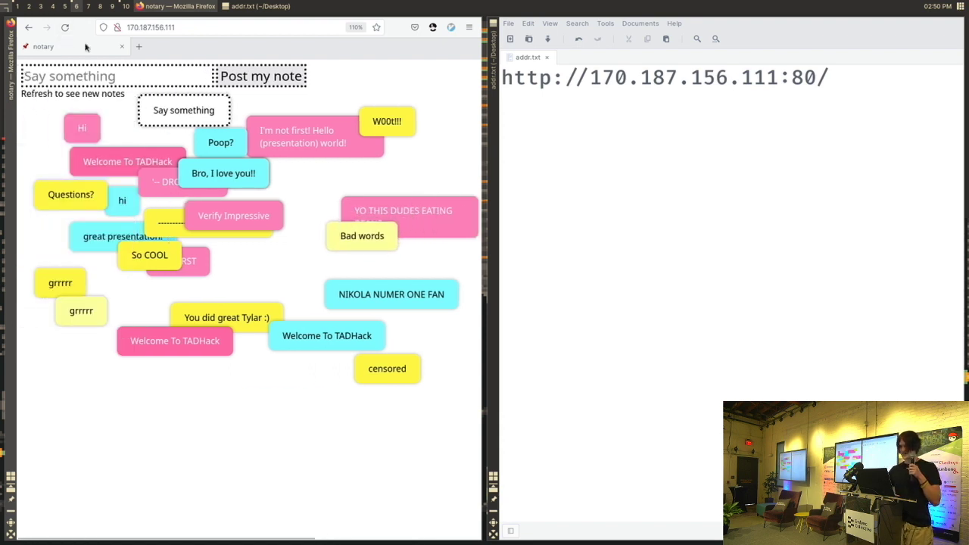
Reload, then move Go knights! beside W00t!!! and shift the draft and drop-table notes lower.
left_click(65, 27)
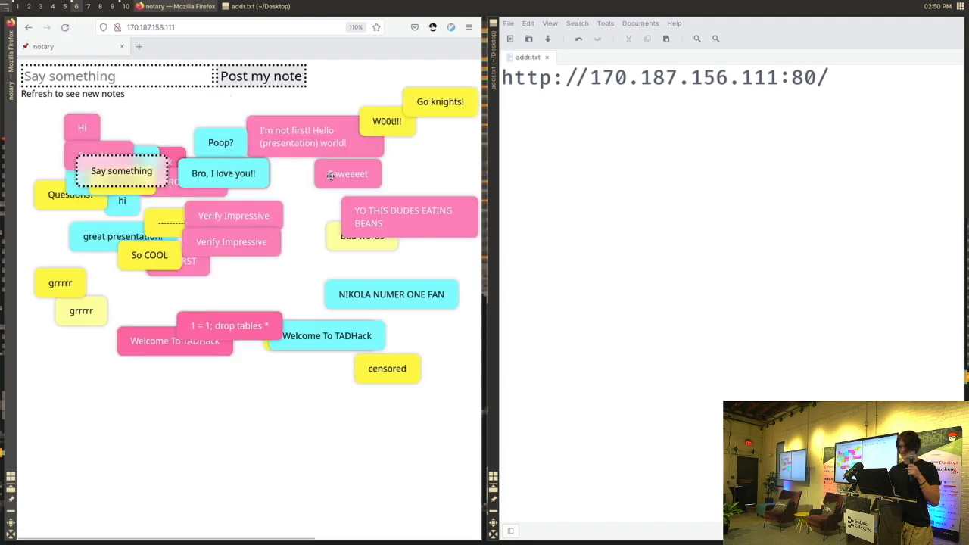
left_click_drag(428, 102, 374, 140)
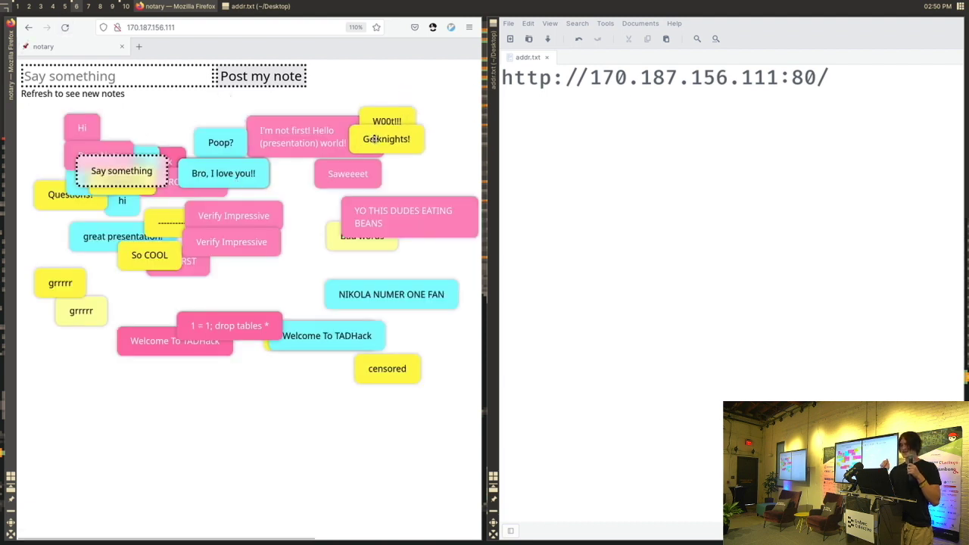
left_click_drag(144, 172, 144, 232)
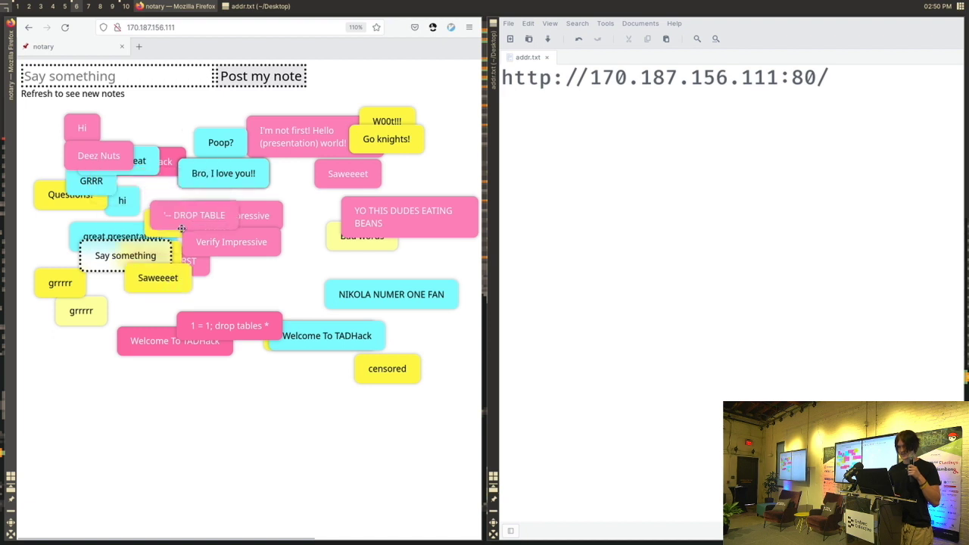
left_click_drag(182, 229, 169, 353)
left_click_drag(251, 316, 213, 380)
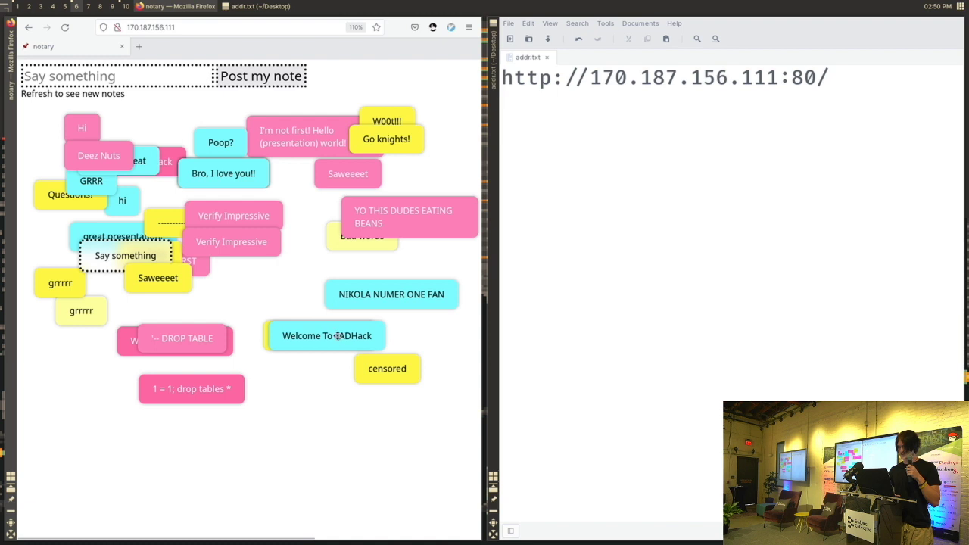
Separate Welcome To TADHack, Deez Nuts and the three Bro, I love you!! copies.
left_click_drag(338, 335, 321, 373)
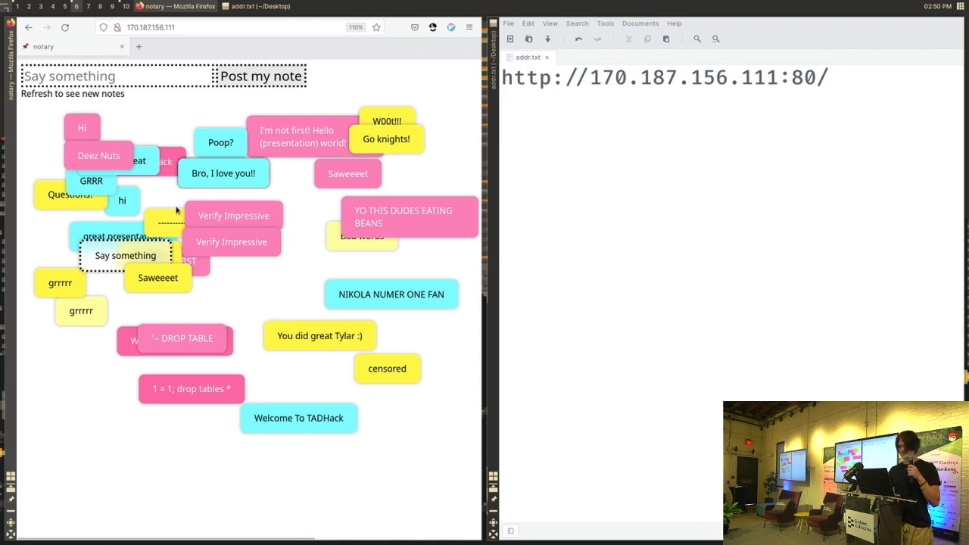
left_click_drag(114, 156, 300, 307)
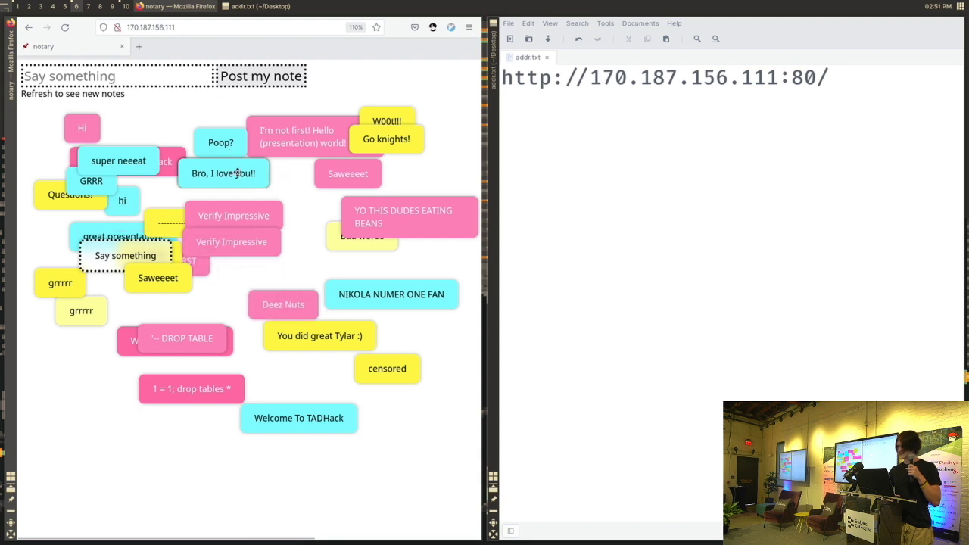
left_click_drag(237, 172, 296, 245)
left_click_drag(251, 175, 288, 236)
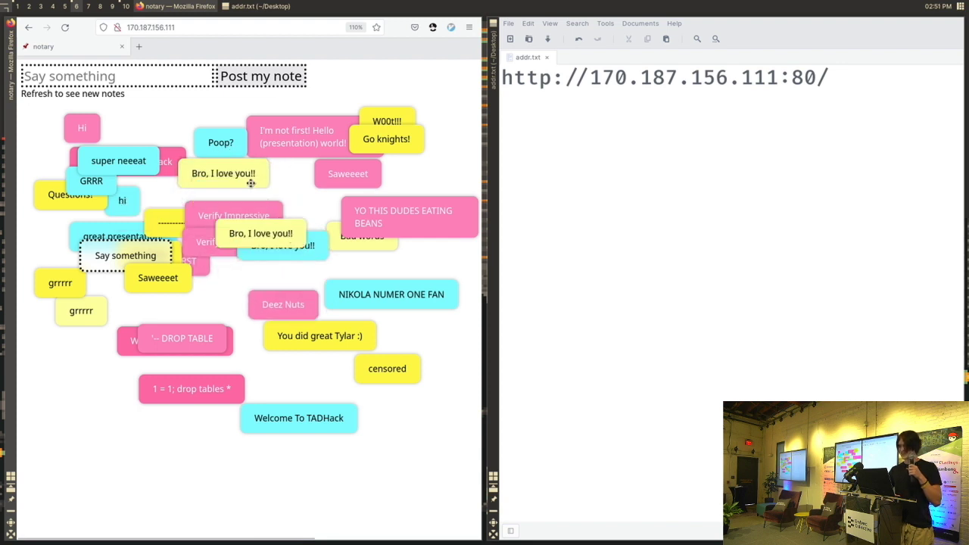
left_click_drag(250, 182, 214, 233)
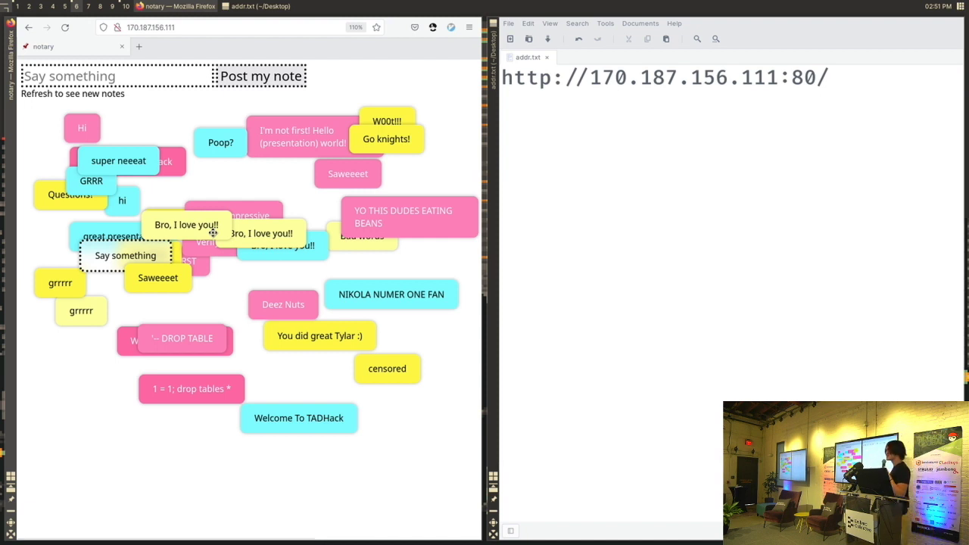